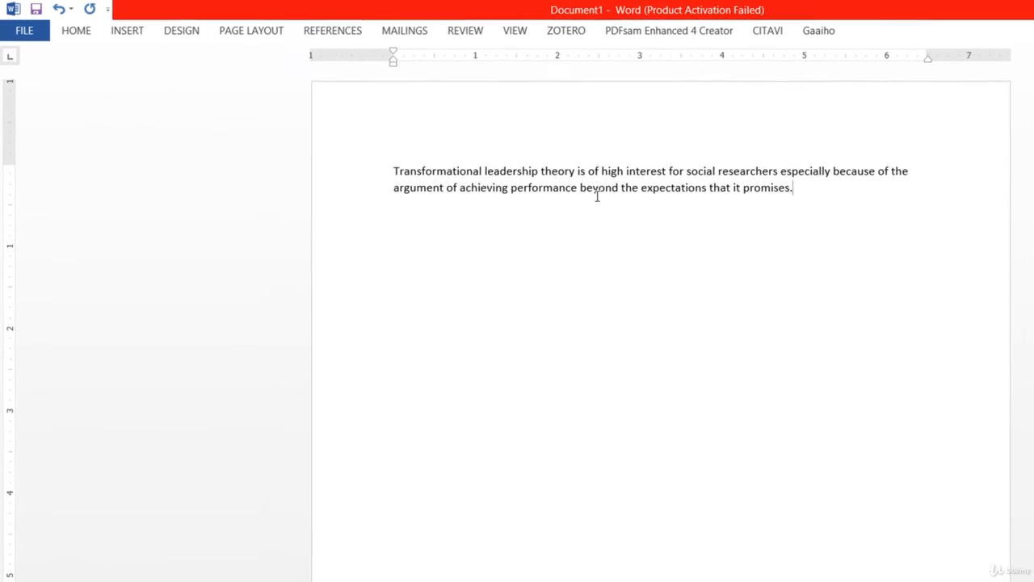
Start a Zotero citation before the word "Transformational", using the American Psychological Association (APA) 7th edition style
click(398, 171)
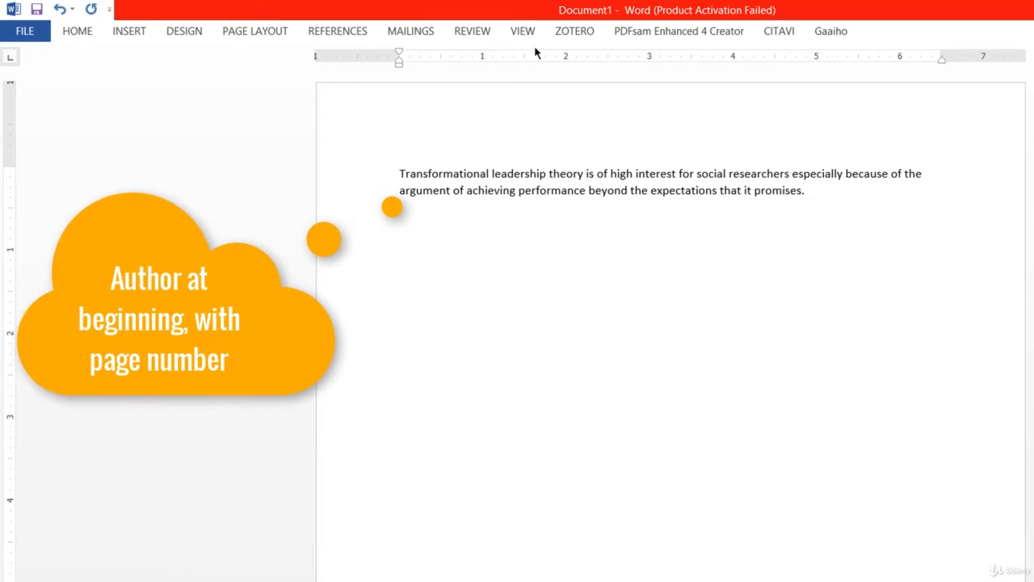
click(581, 33)
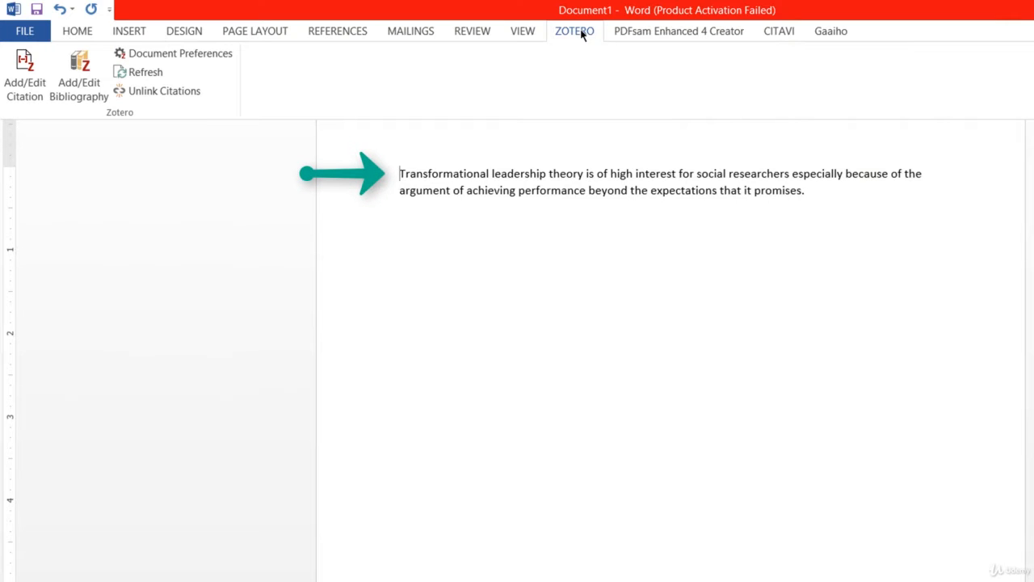
click(26, 74)
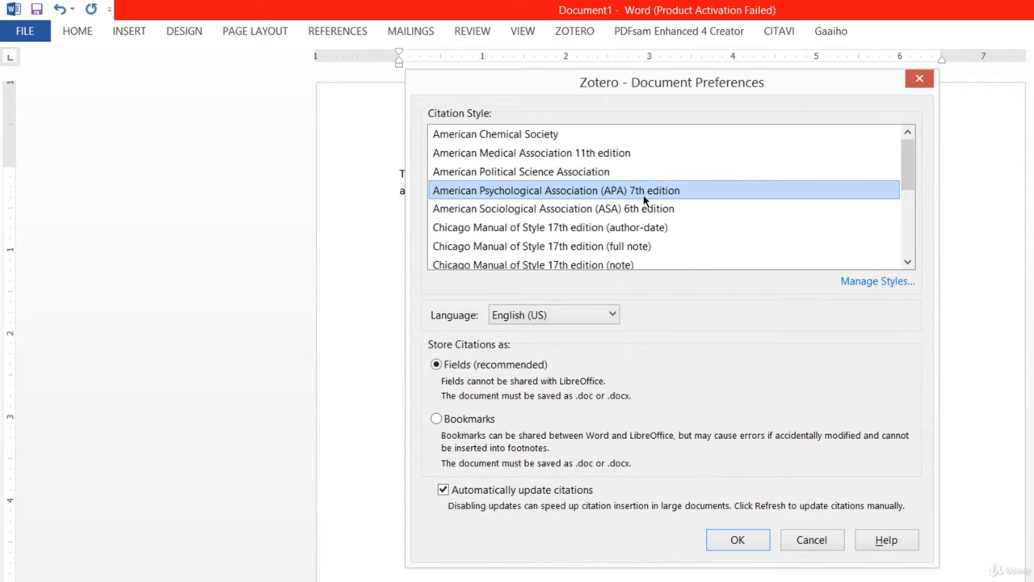
click(738, 544)
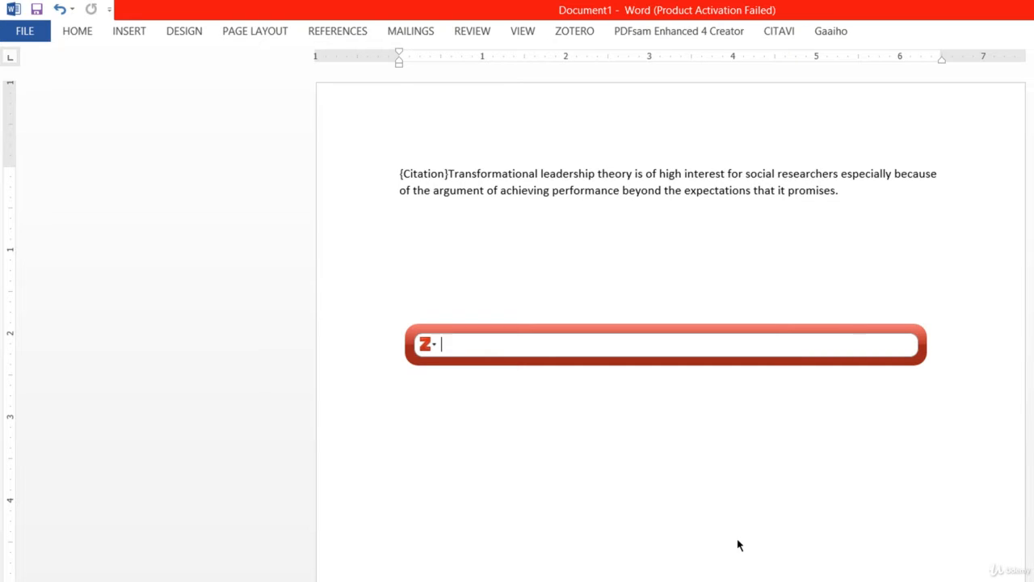
Find the 2012 article "Transformational Leadership in Education: Concept Analysis" by its author's surname and insert its citation with page 2
text(Mora)
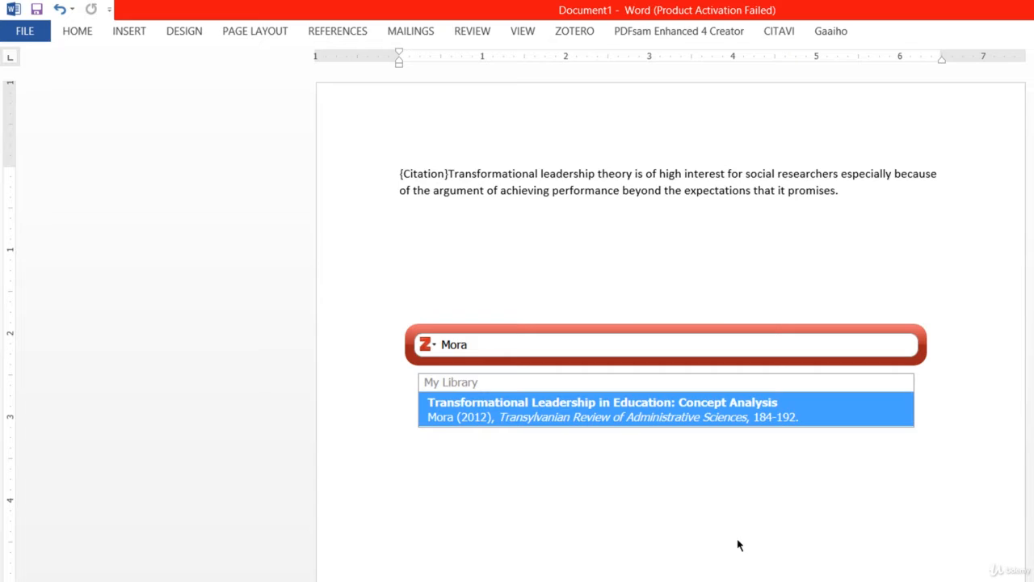
click(685, 410)
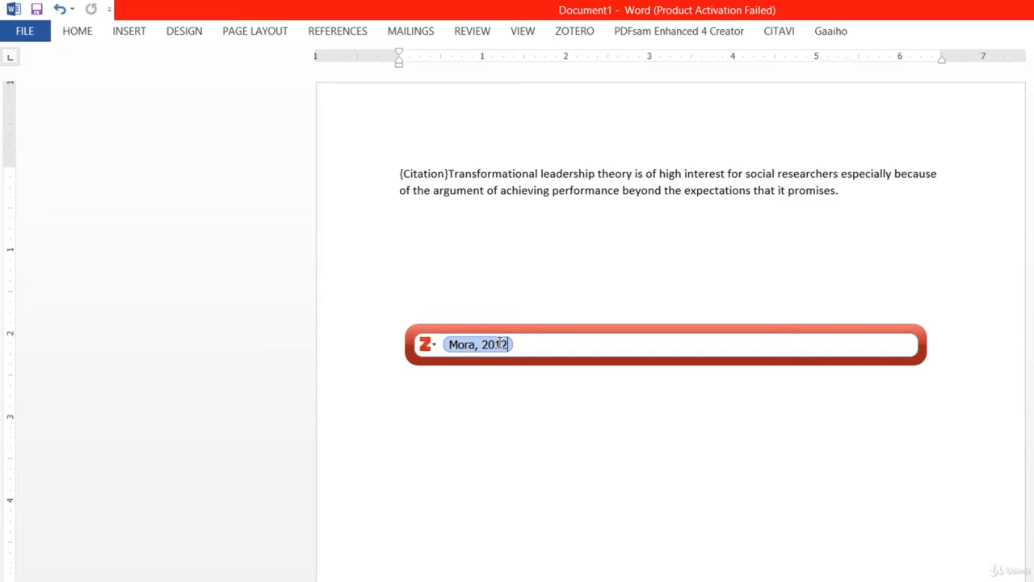
click(500, 343)
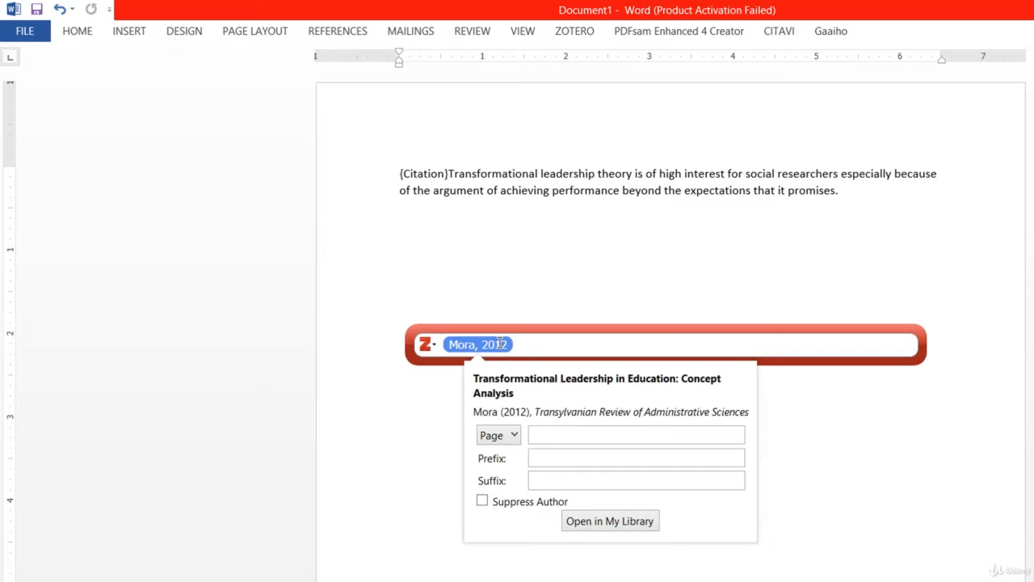
click(555, 434)
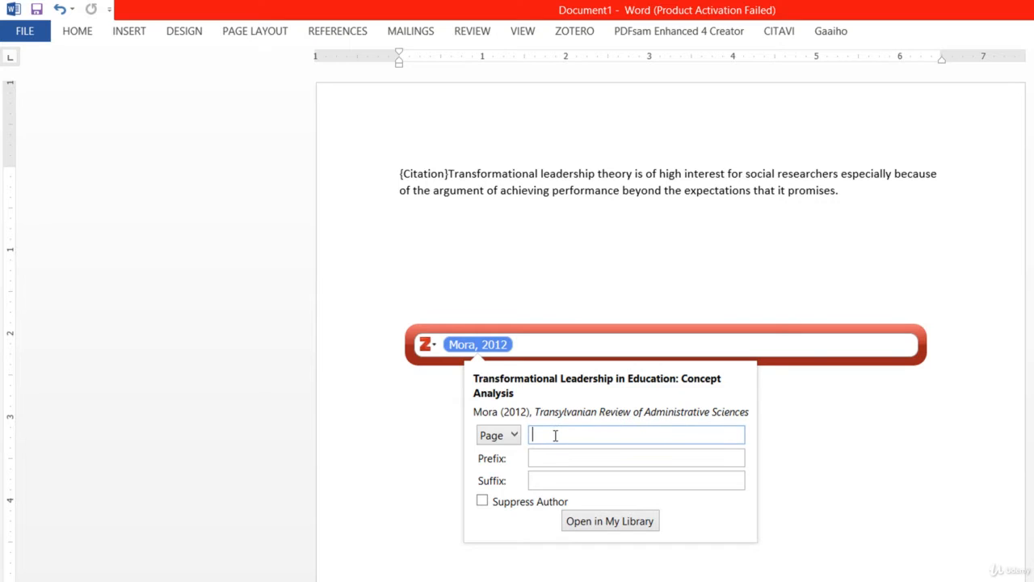
text(2)
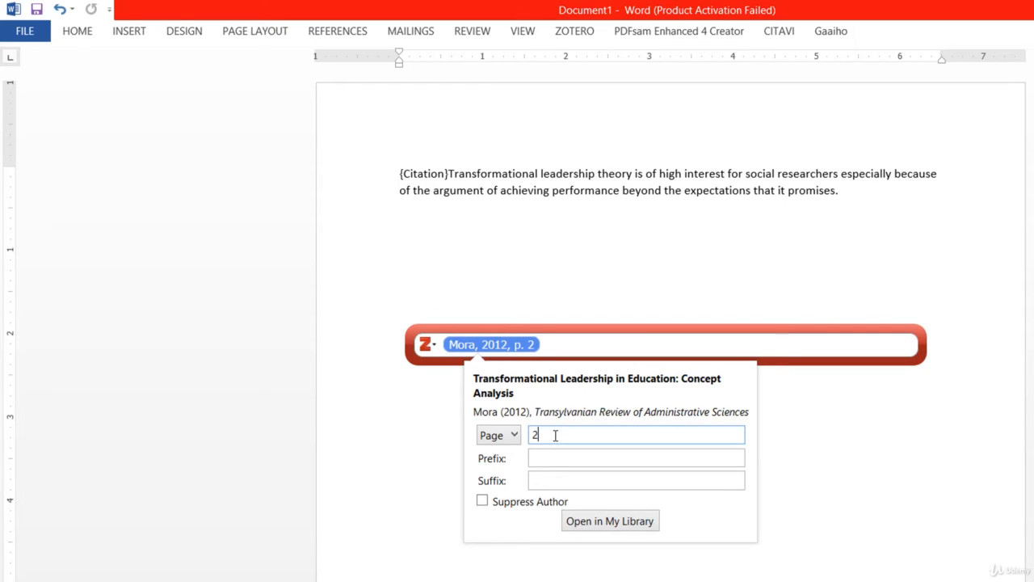
key(Return)
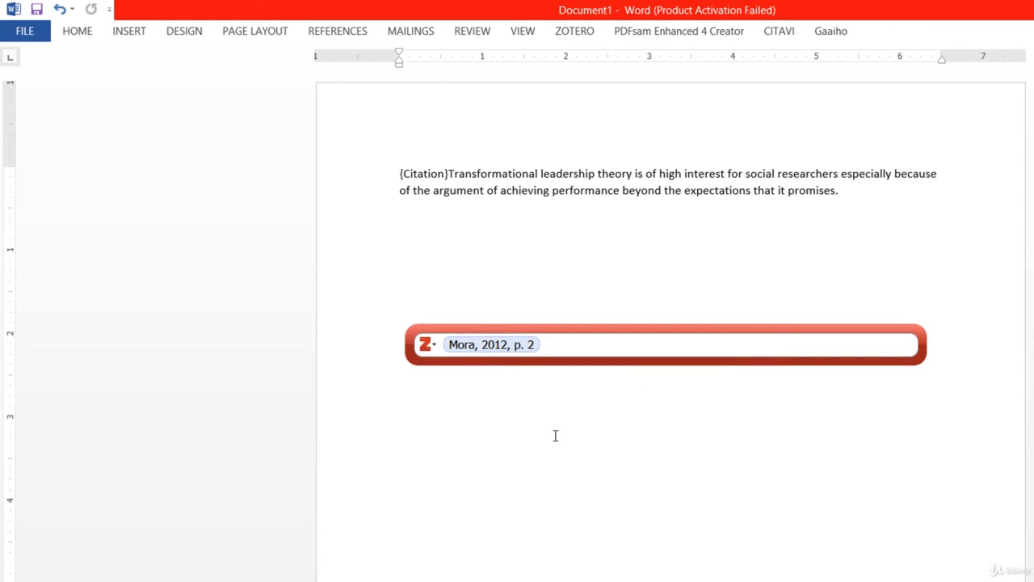
key(Return)
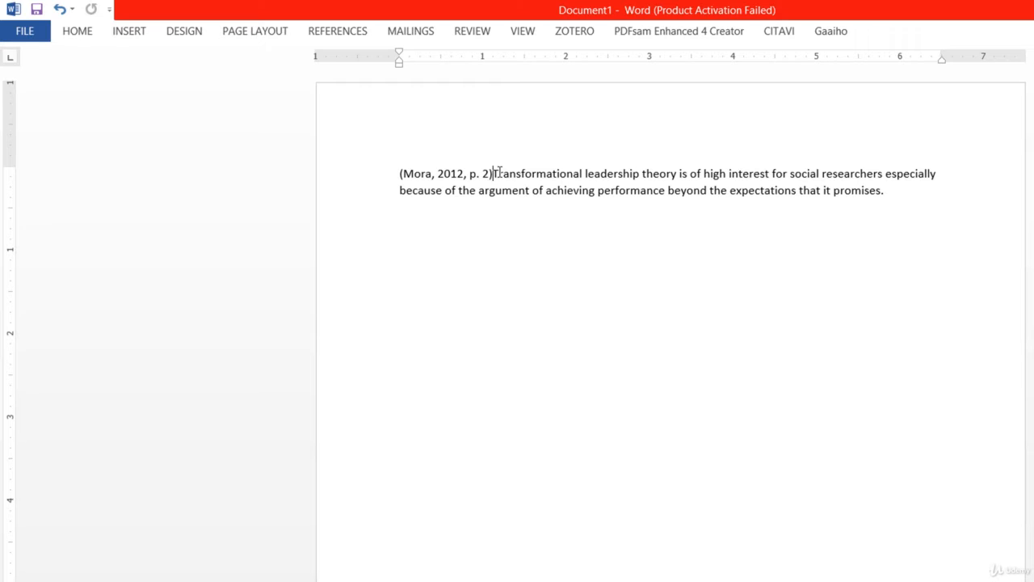
Edit the inserted citation to suppress the author, leaving only the year and page
click(449, 173)
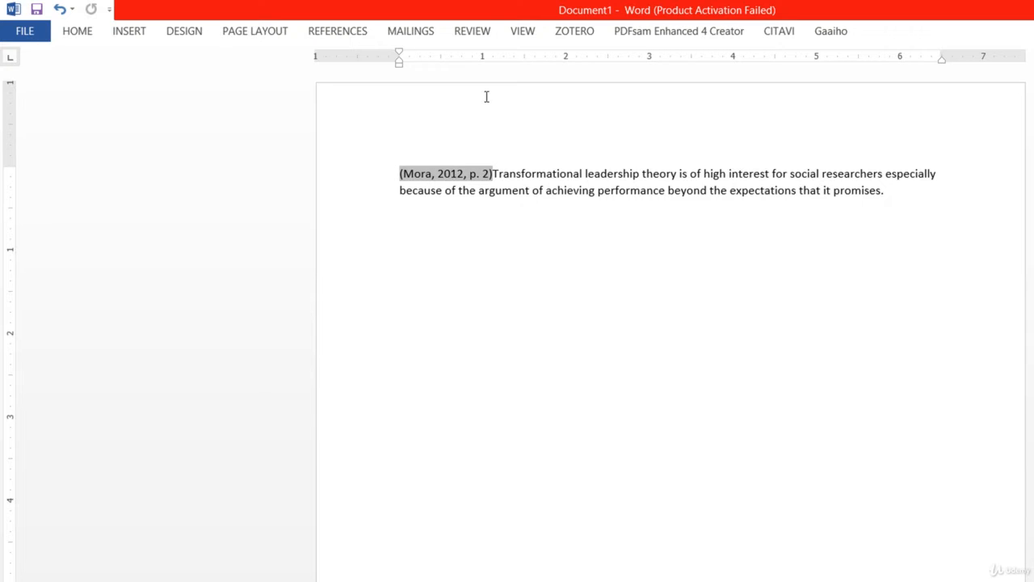
click(573, 31)
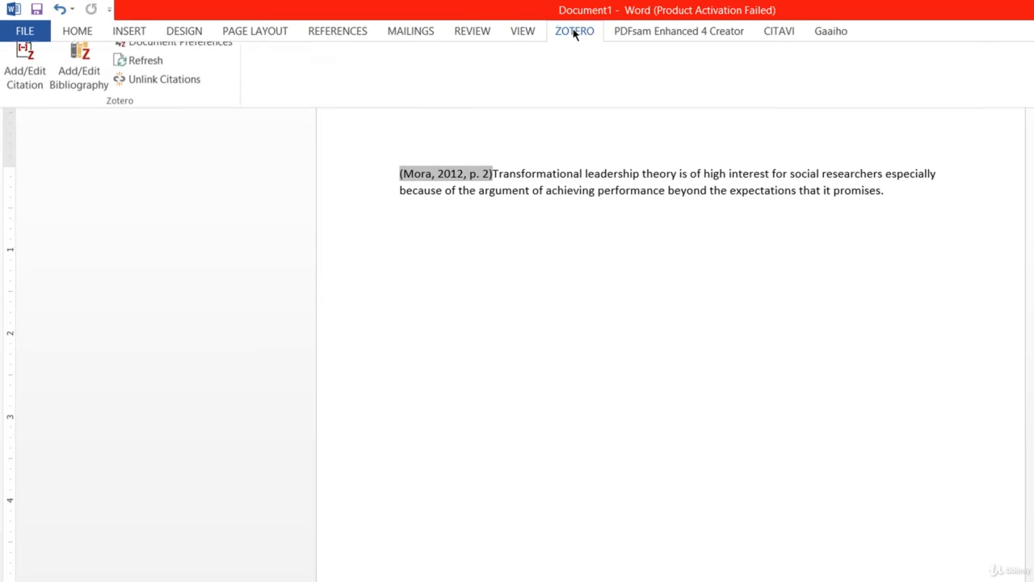
click(24, 73)
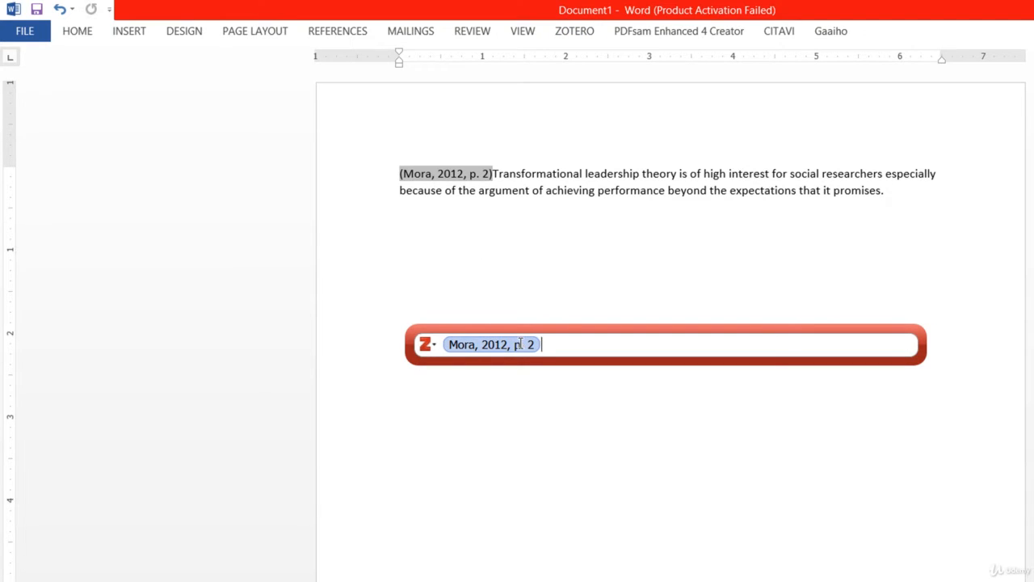
click(521, 344)
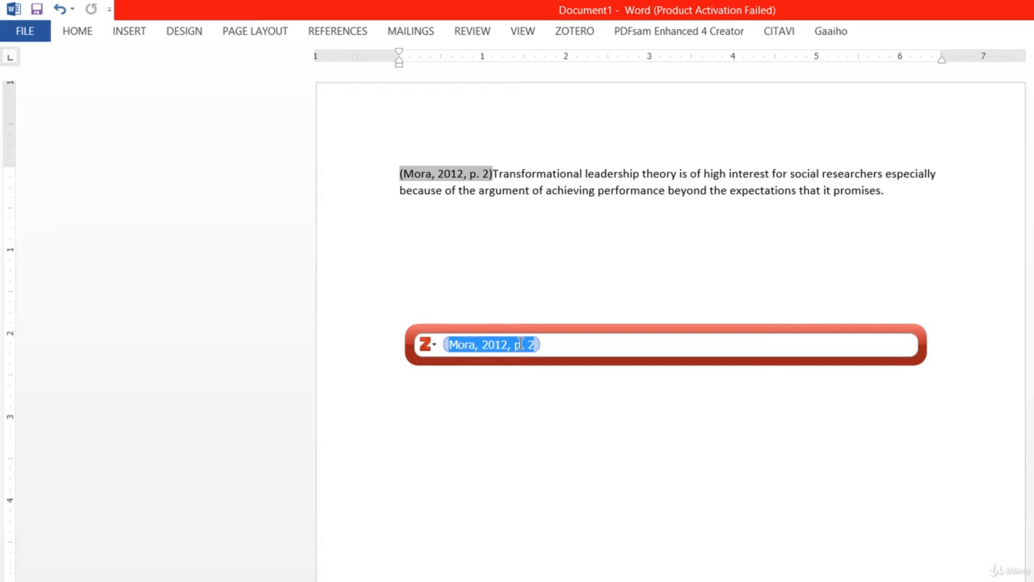
click(521, 344)
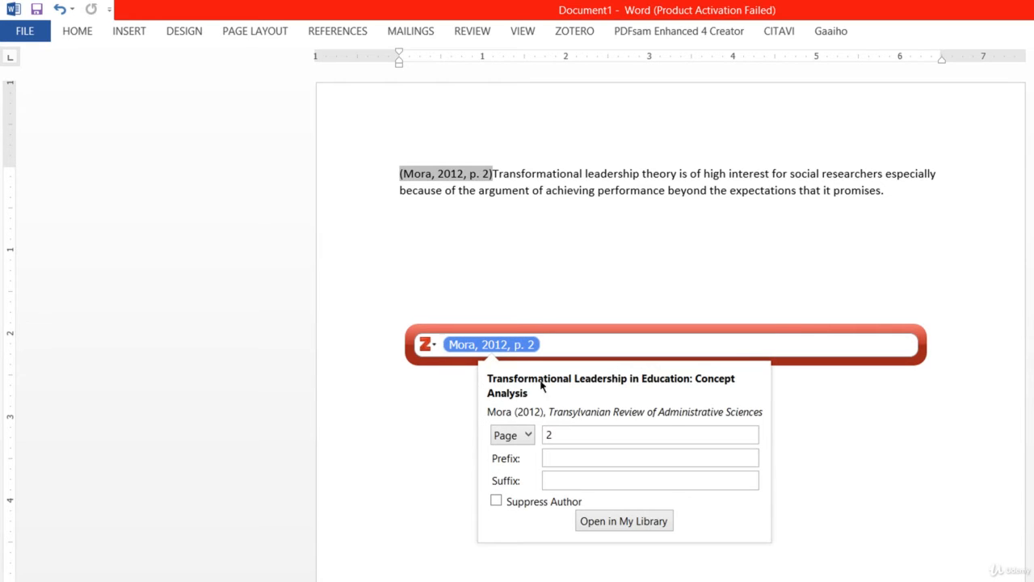
click(534, 509)
key(Return)
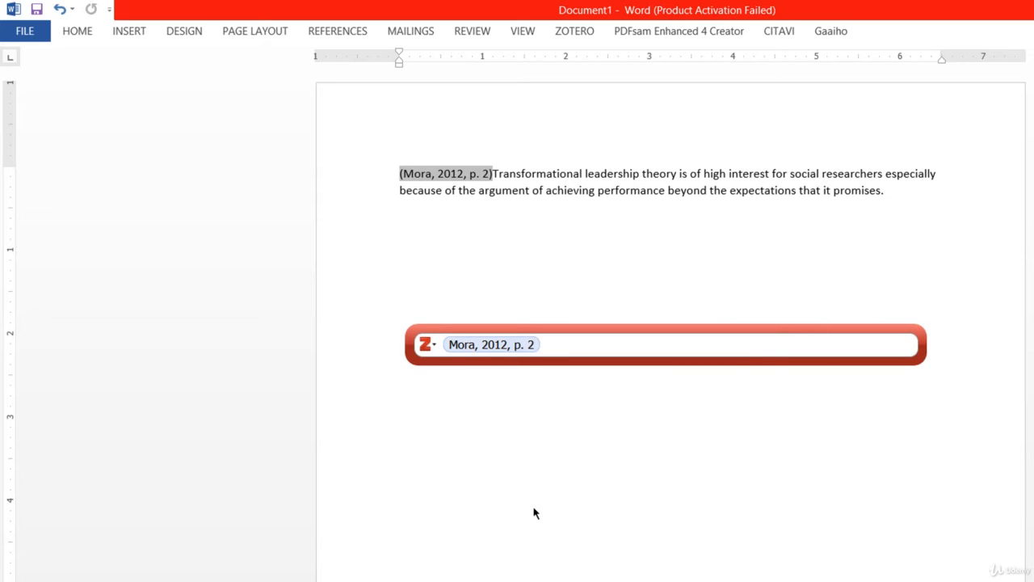
key(Return)
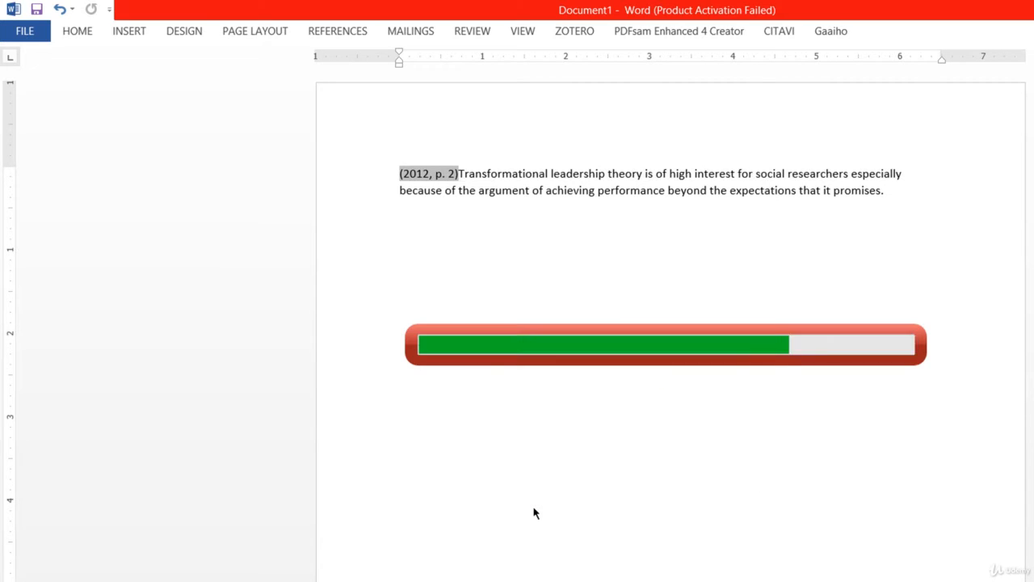
Move the body sentence inside the citation between the year and page, and replace the comma after 2012 with a closing parenthesis
click(498, 173)
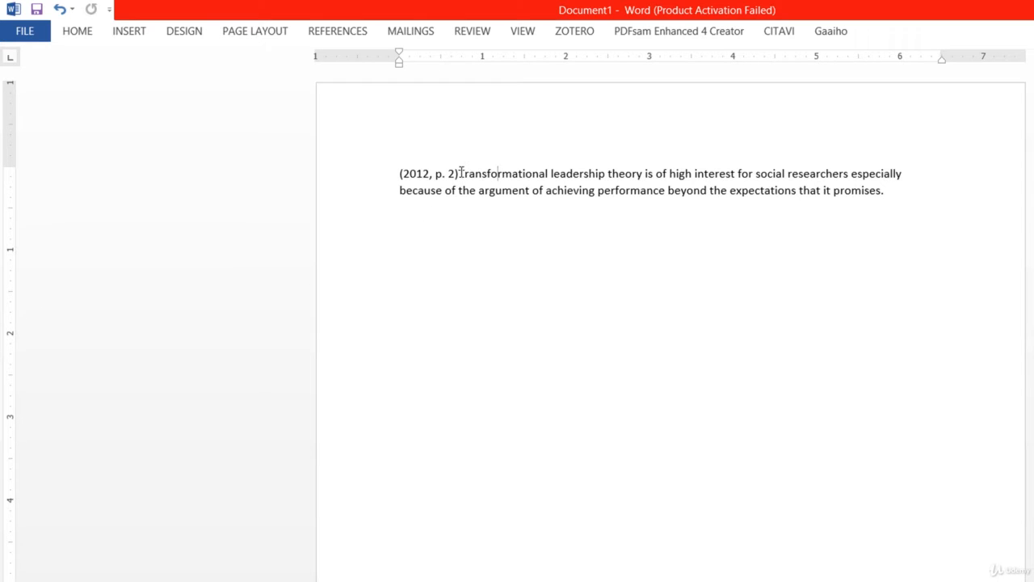
drag(461, 172, 891, 189)
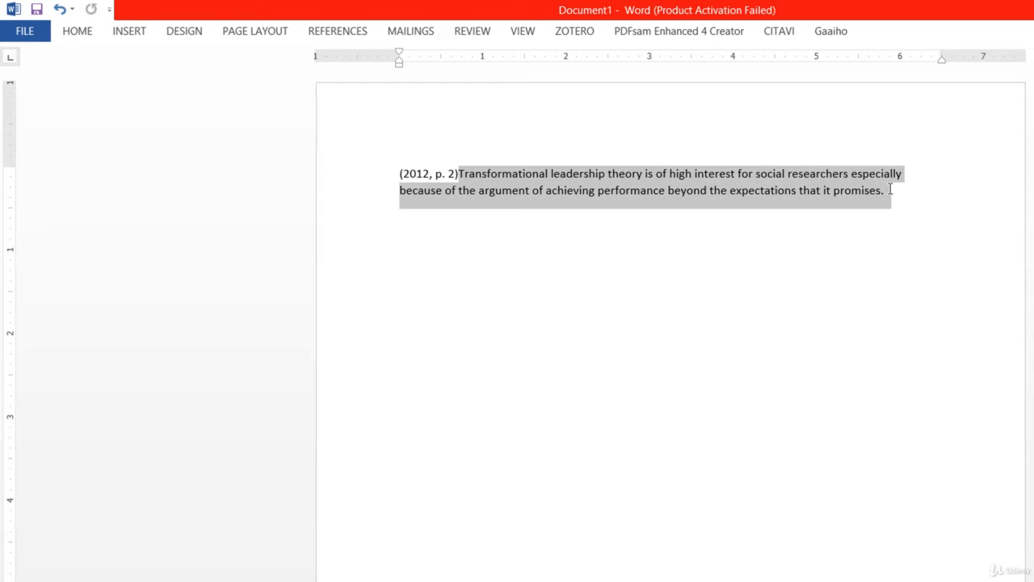
right_click(780, 190)
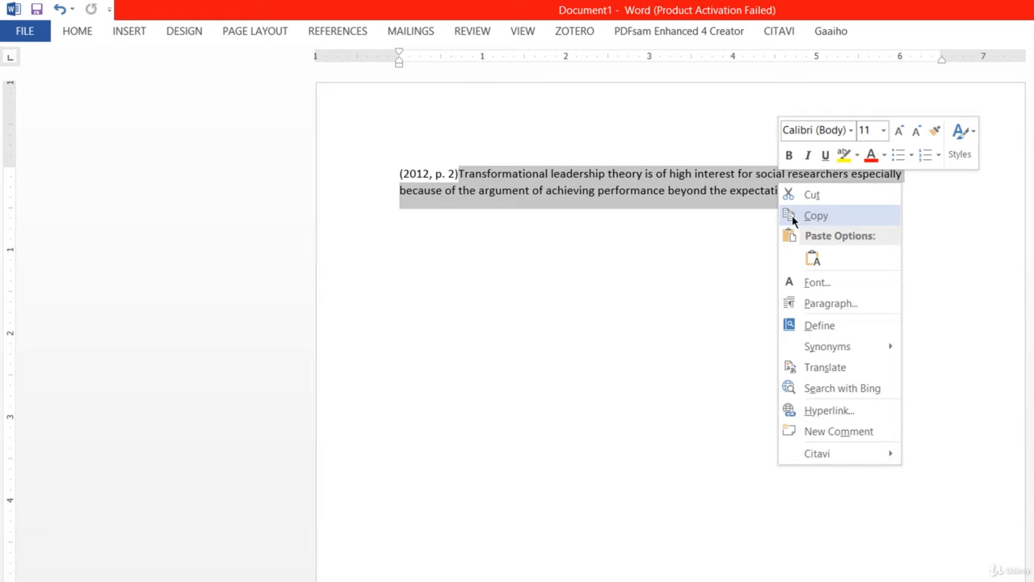
click(809, 194)
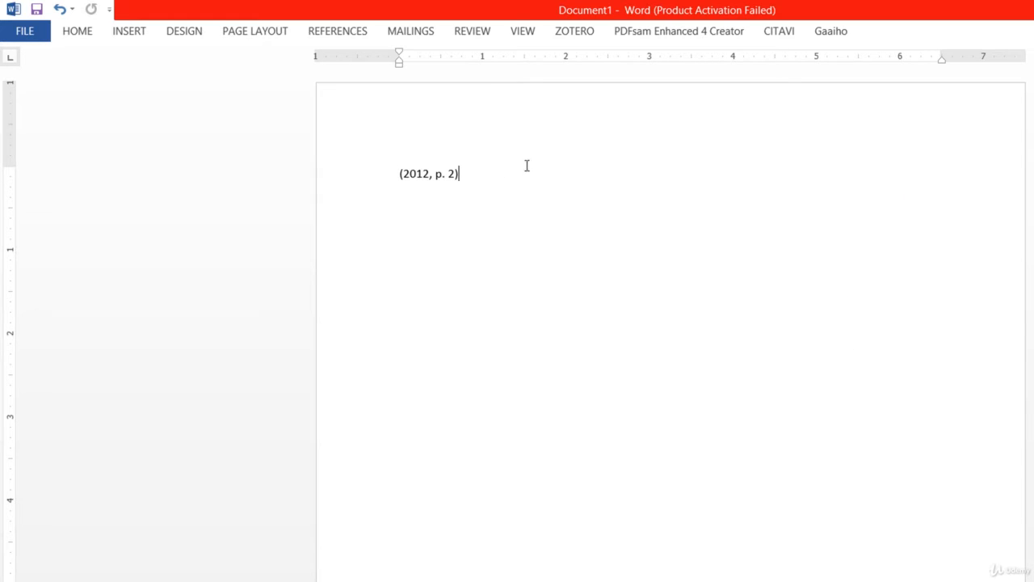
click(433, 174)
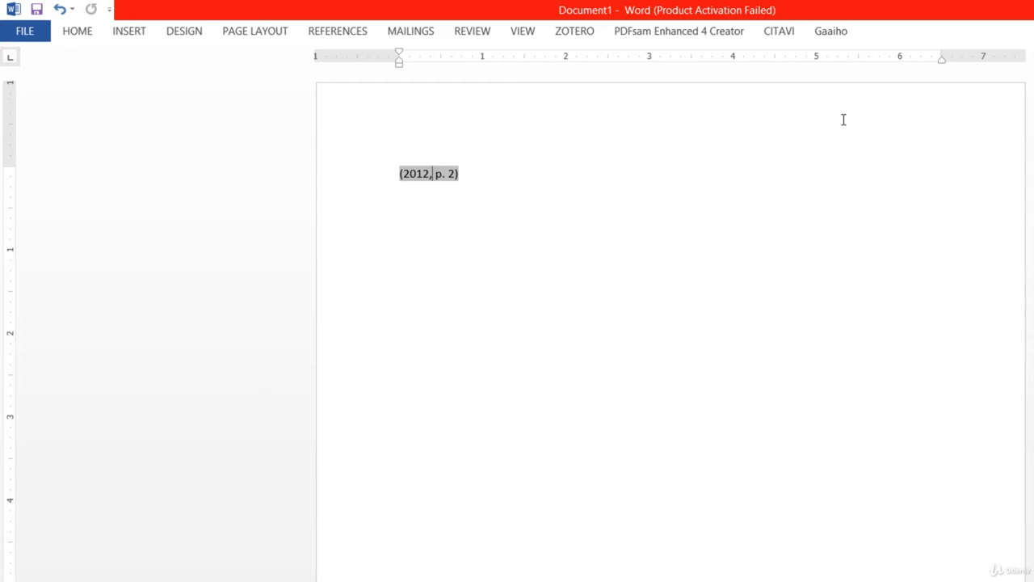
key(ctrl+v)
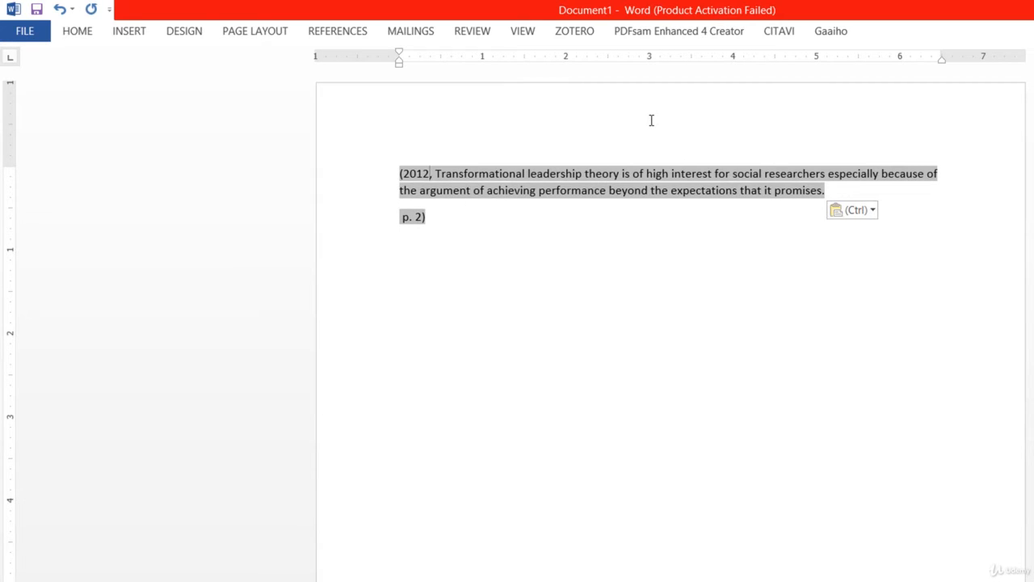
key(BackSpace)
text())
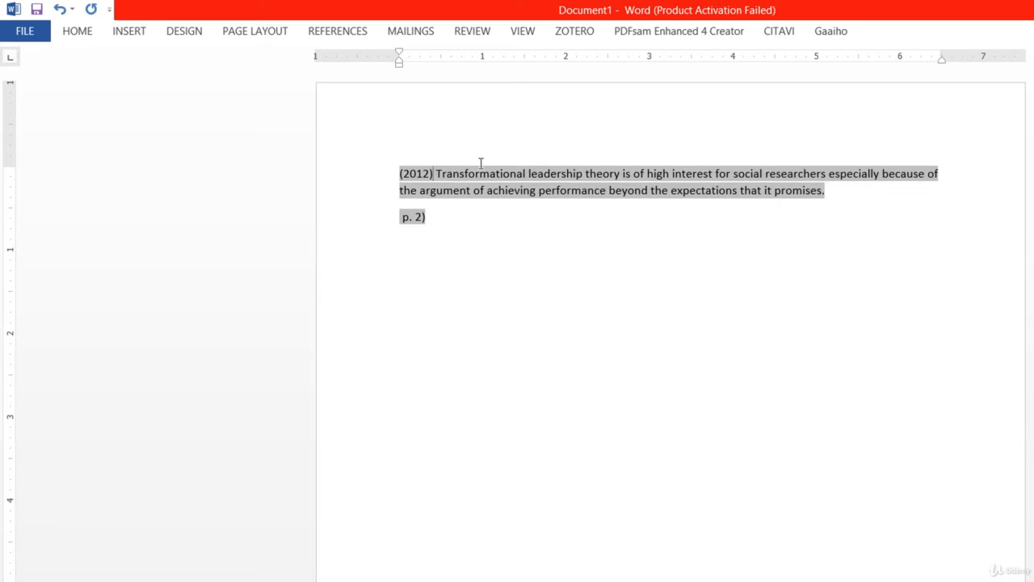
Join the page reference to the sentence after "promises", enclose it as "(p. 2)" and put the period after it
click(823, 192)
key(BackSpace)
key(Delete)
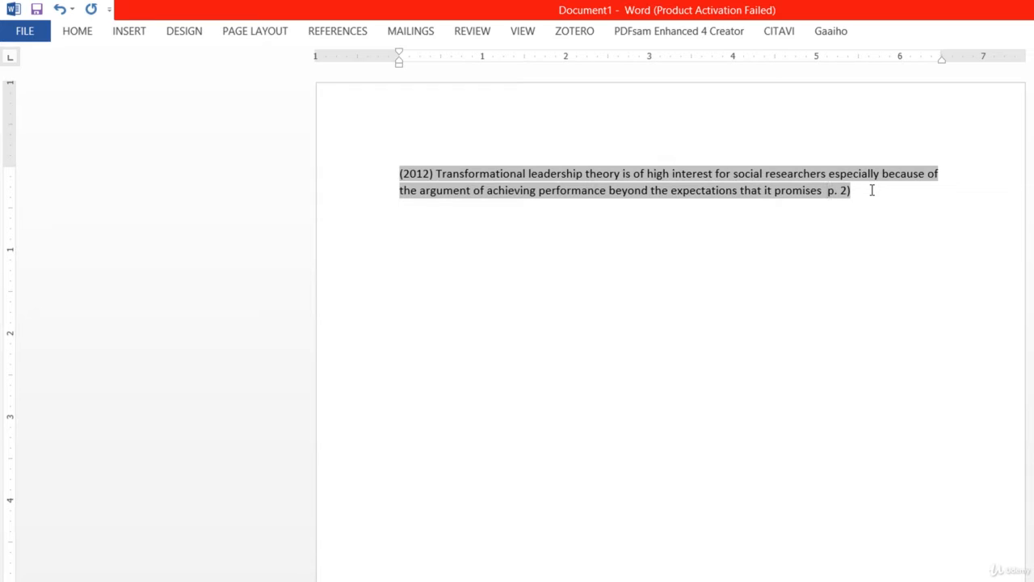
text(()
key(Right)
key(Right)
click(872, 190)
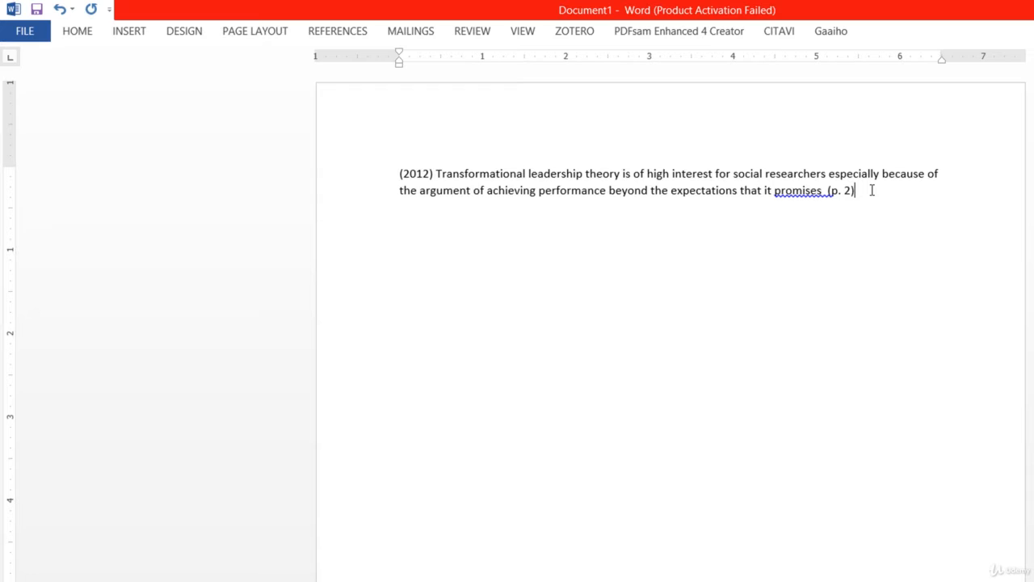
text(.)
Remove the extra space between "promises" and "(p. 2)" at the end of the sentence
triple_click(859, 191)
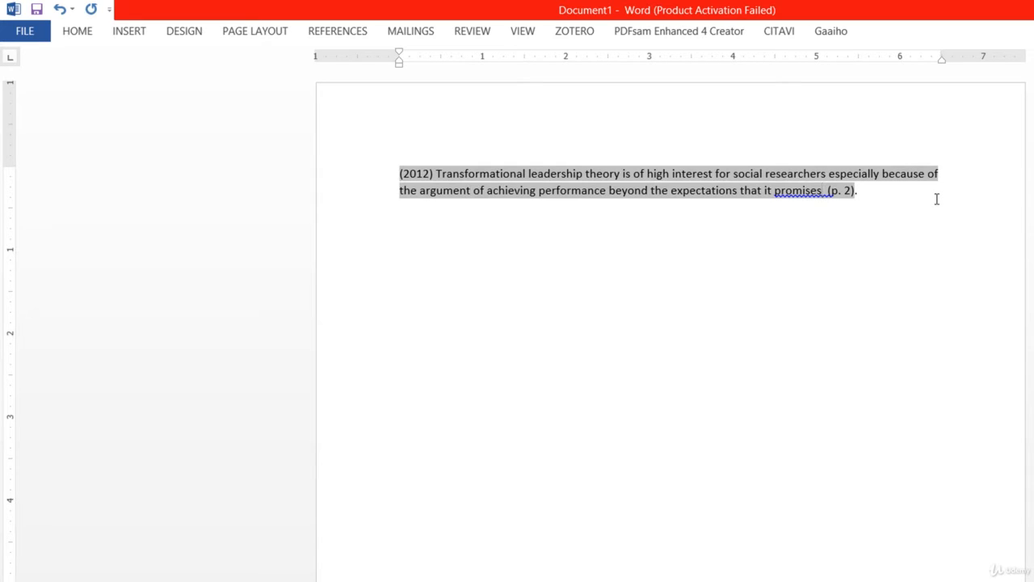
key(Delete)
click(702, 315)
click(882, 188)
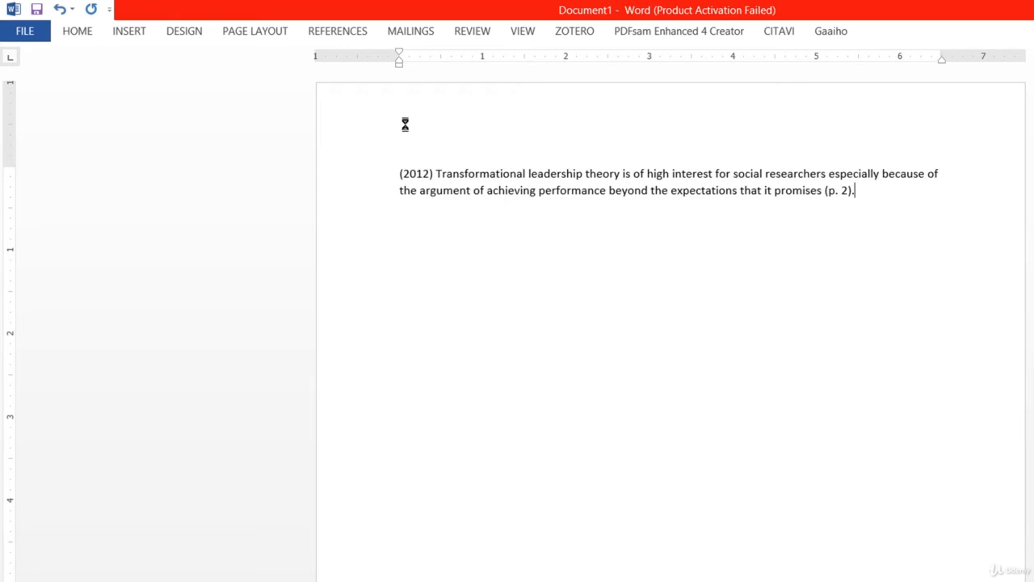
Add the cited author's surname before "(2012)" at the start of the sentence, with a single space between them
shift+click(396, 170)
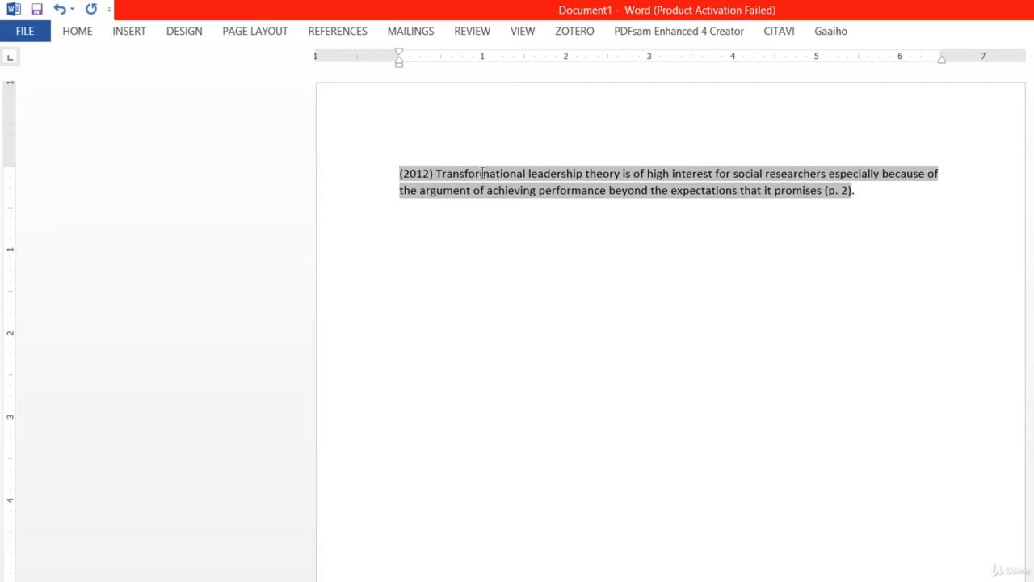
key(Left)
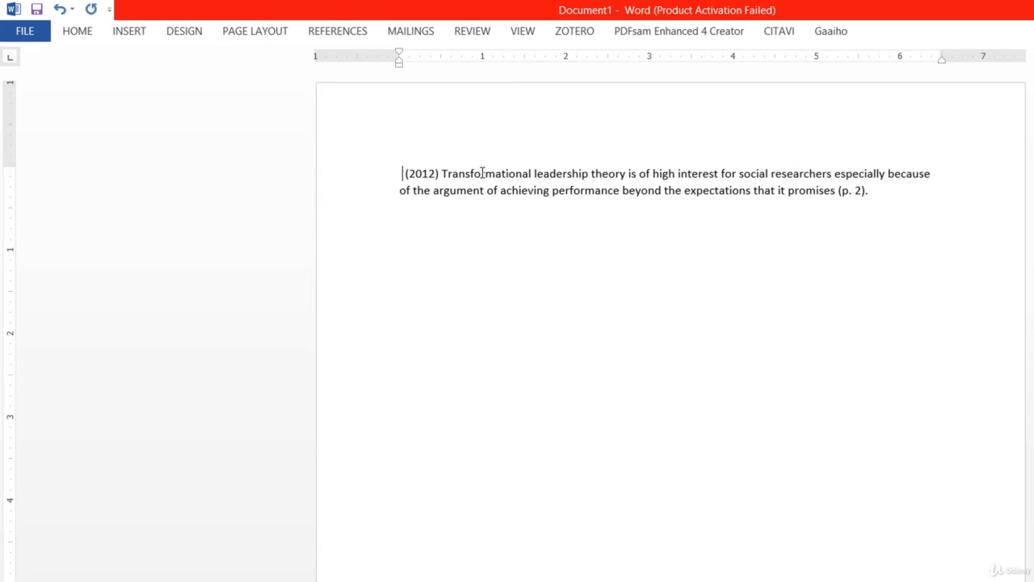
text(Mora)
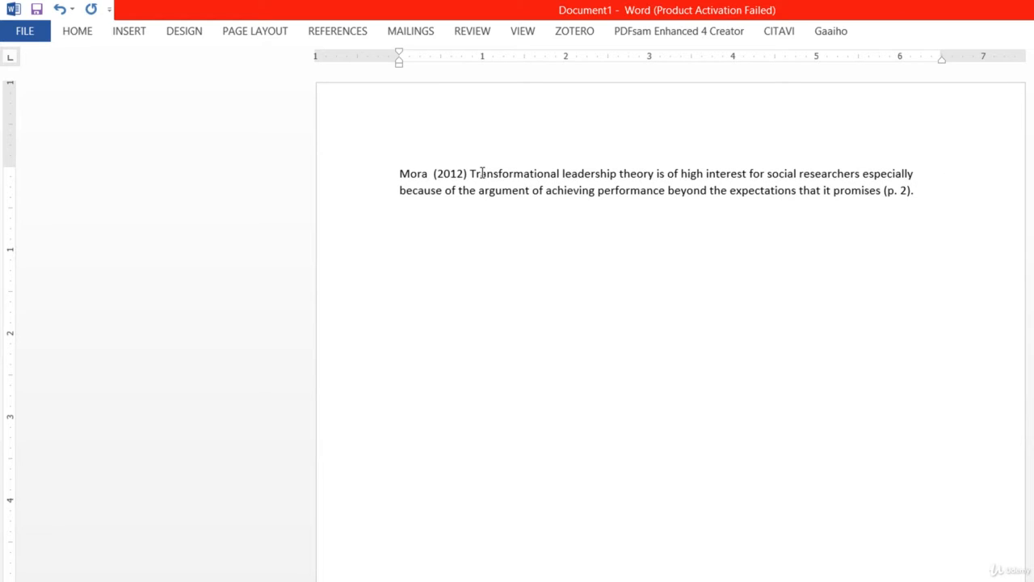
key(Delete)
Insert "noted that" after "(2012)" and change the capital T of "Transformational" to lowercase
key(Right)
key(Right)
key(Right)
key(Right)
key(Right)
key(Right)
key(Right)
key(Right)
key(Right)
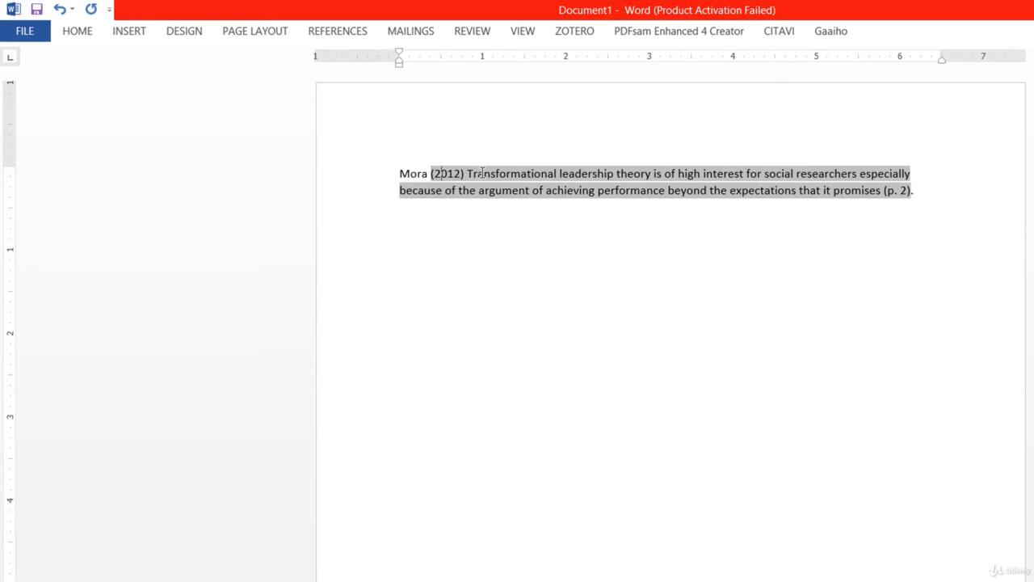
text(noted)
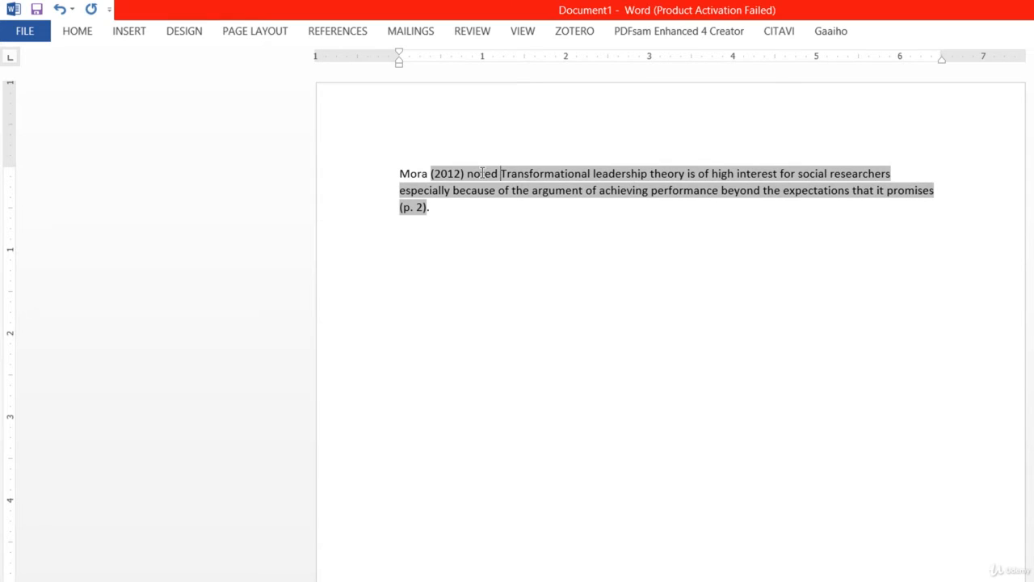
text(htat)
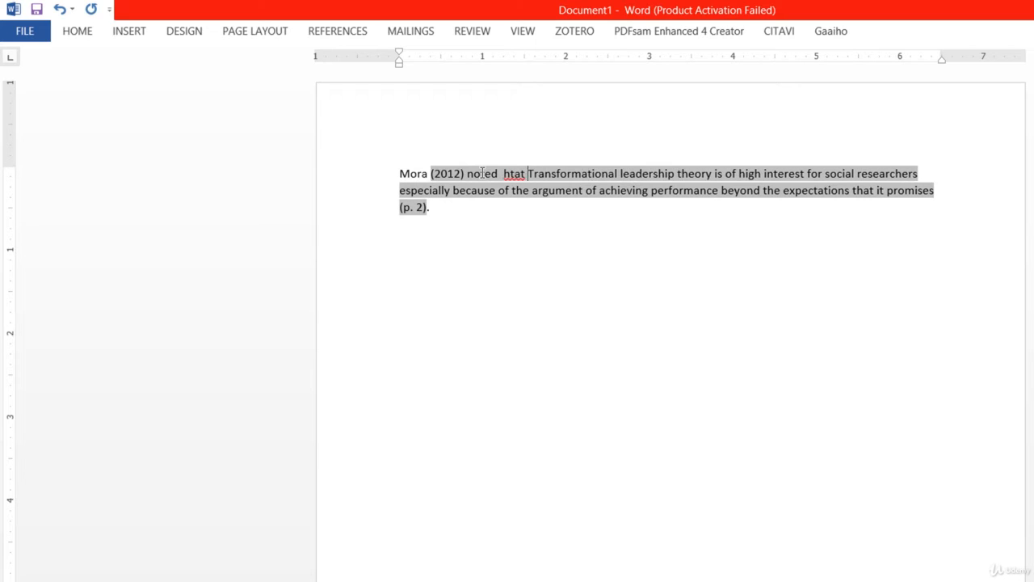
key(BackSpace)
key(BackSpace)
key(BackSpace)
key(BackSpace)
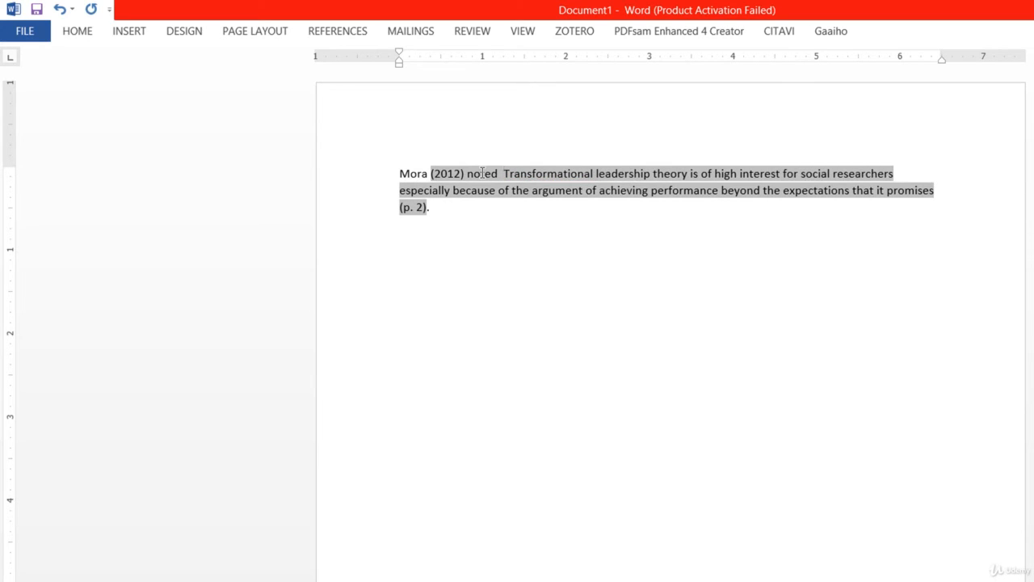
text(that)
key(Delete)
text(t)
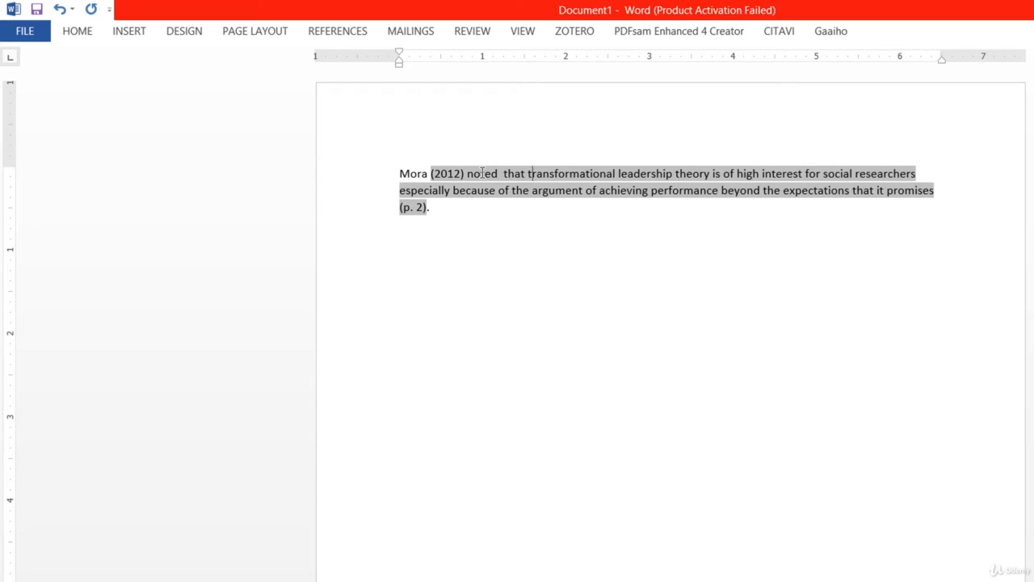
click(437, 296)
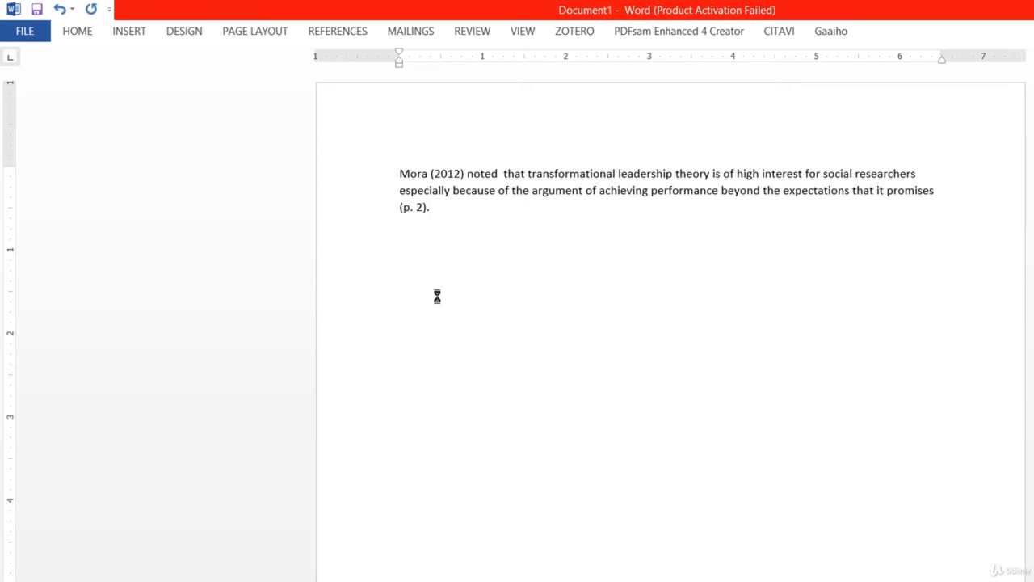
Check how Zotero handles editing the manually modified citation, and cancel without clearing the modifications
shift+click(431, 173)
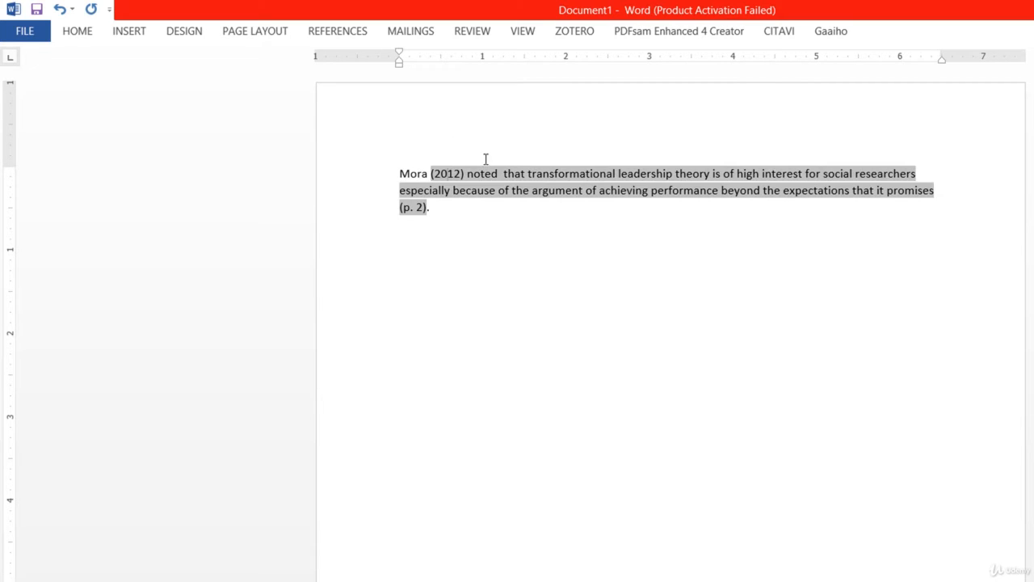
click(575, 33)
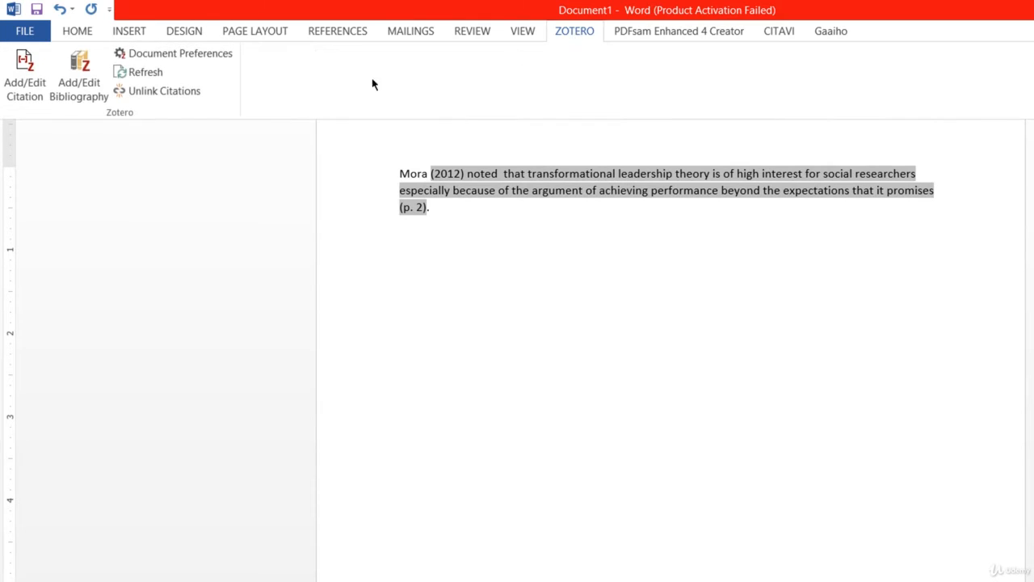
click(24, 77)
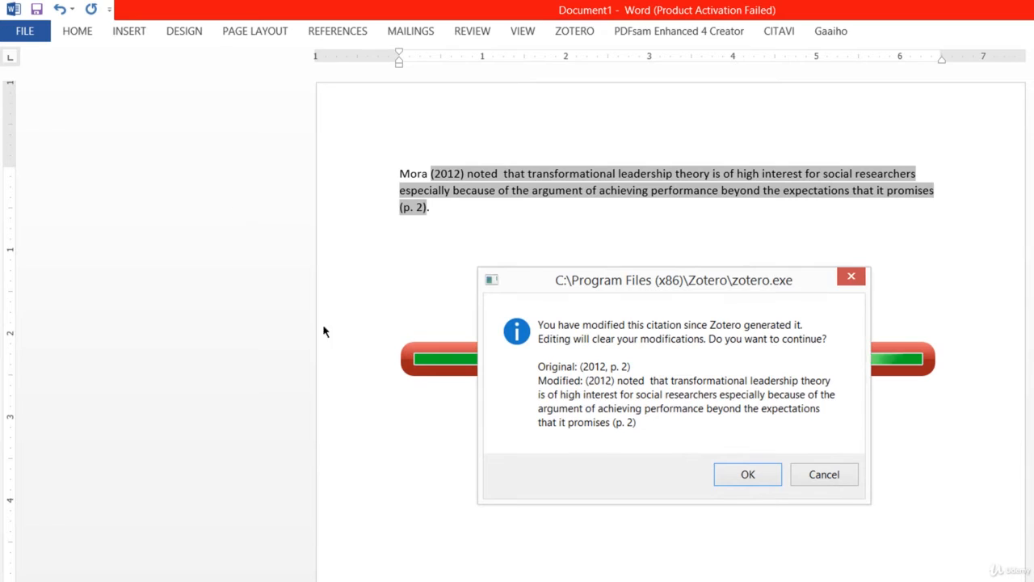
click(825, 475)
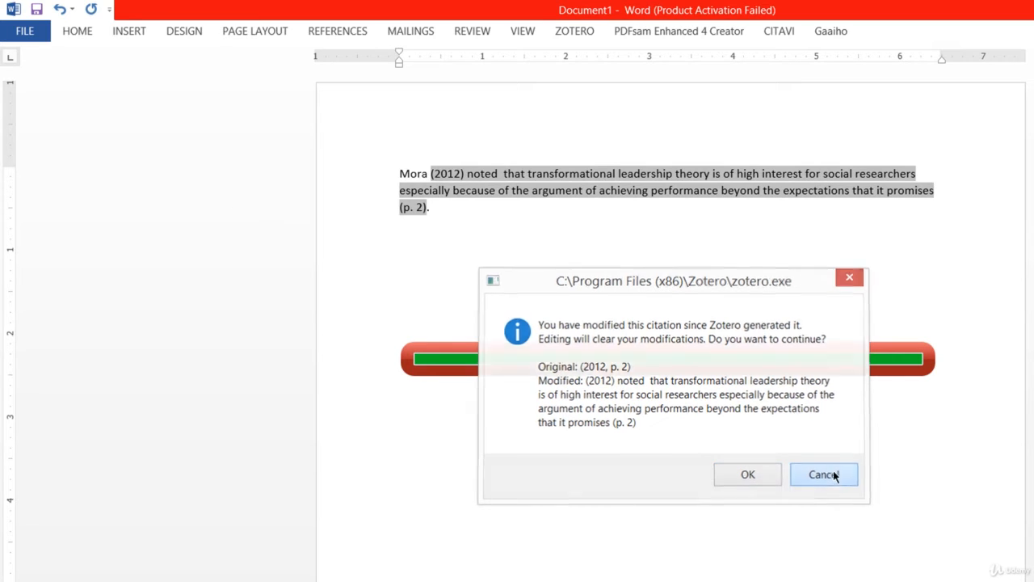
click(478, 191)
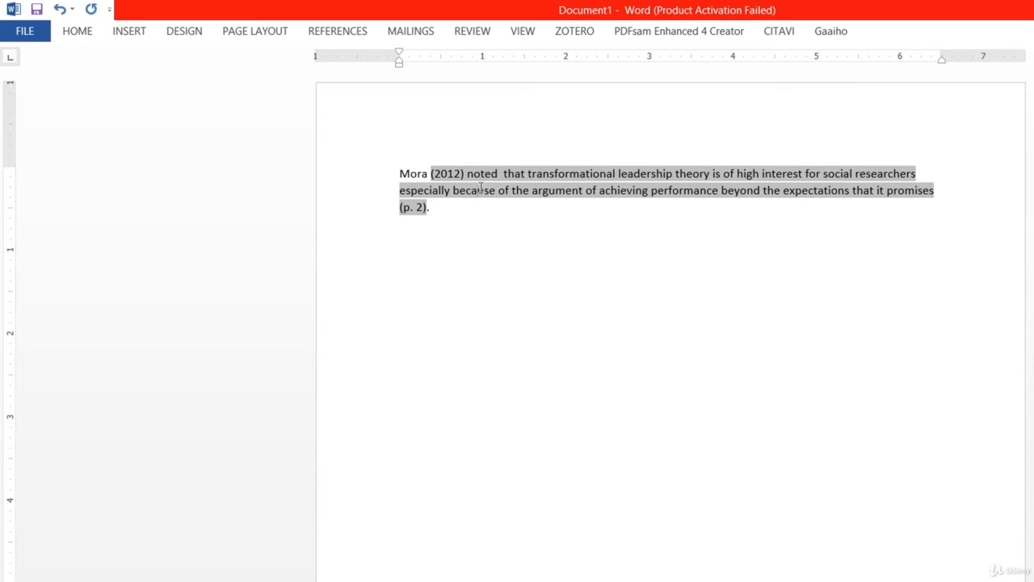
click(466, 193)
click(466, 173)
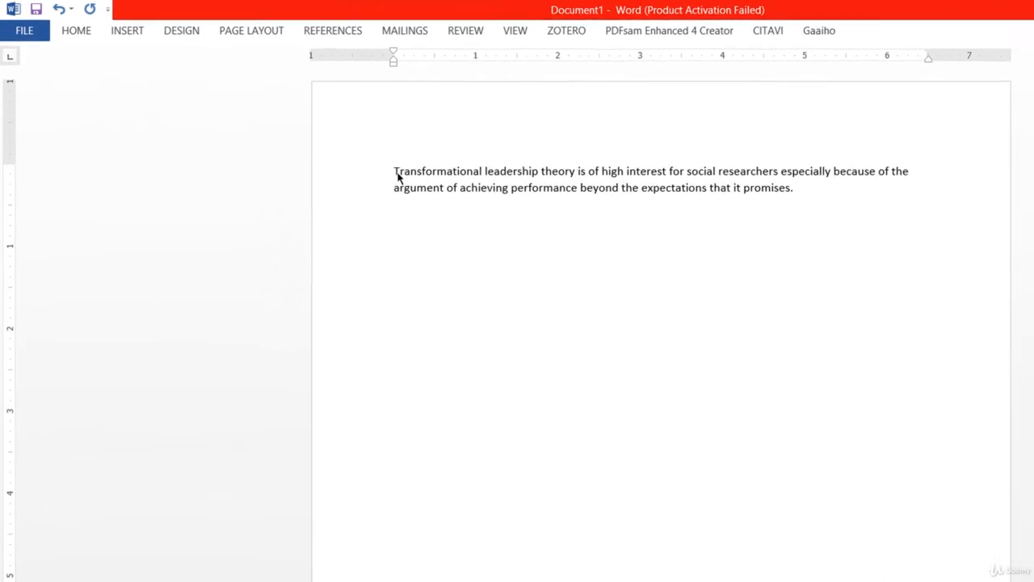
Insert a Zotero citation of "Transformational Leadership in Education: Concept Analysis" at the start of the original sentence, with the author suppressed
click(394, 172)
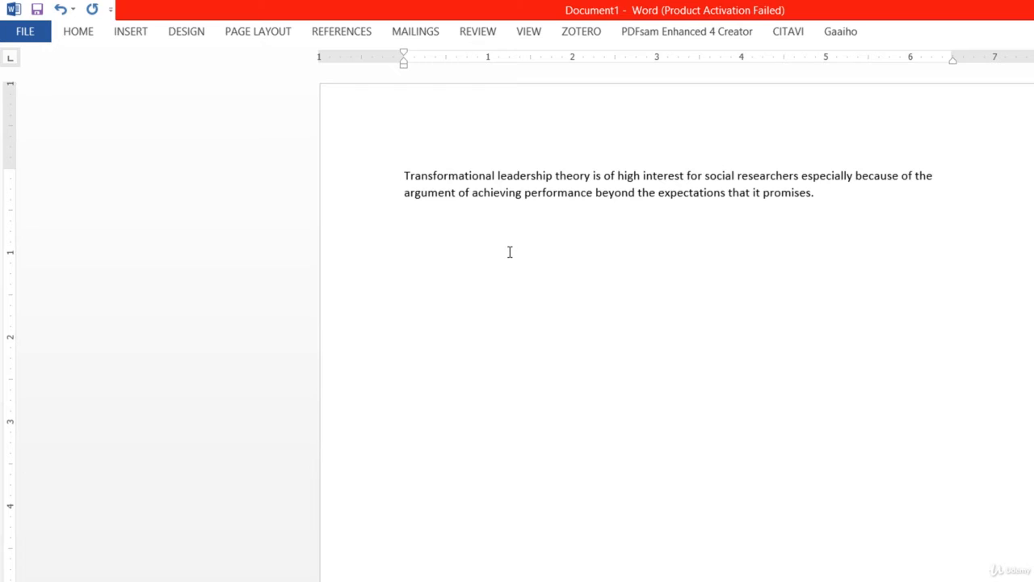
click(594, 33)
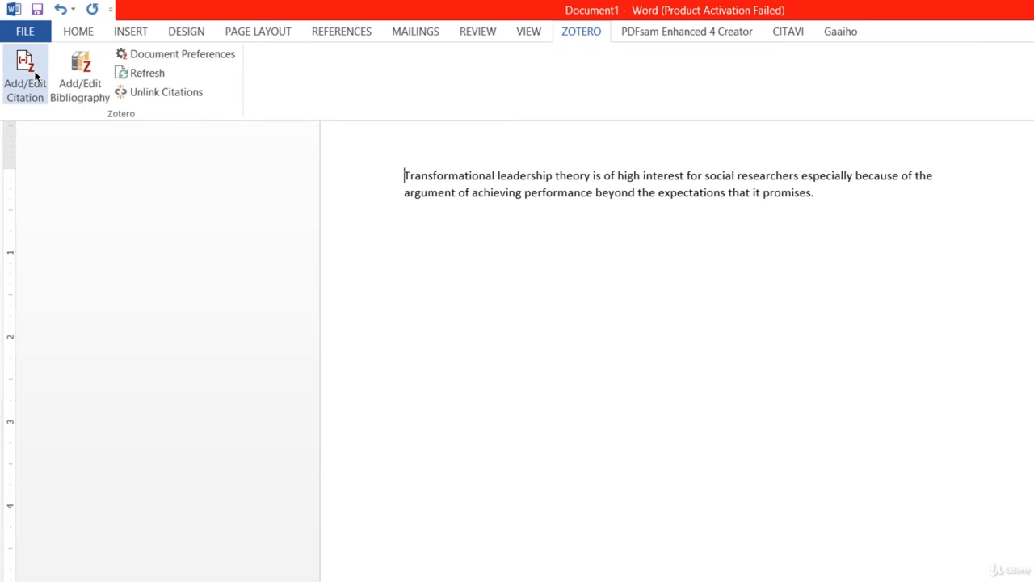
click(35, 76)
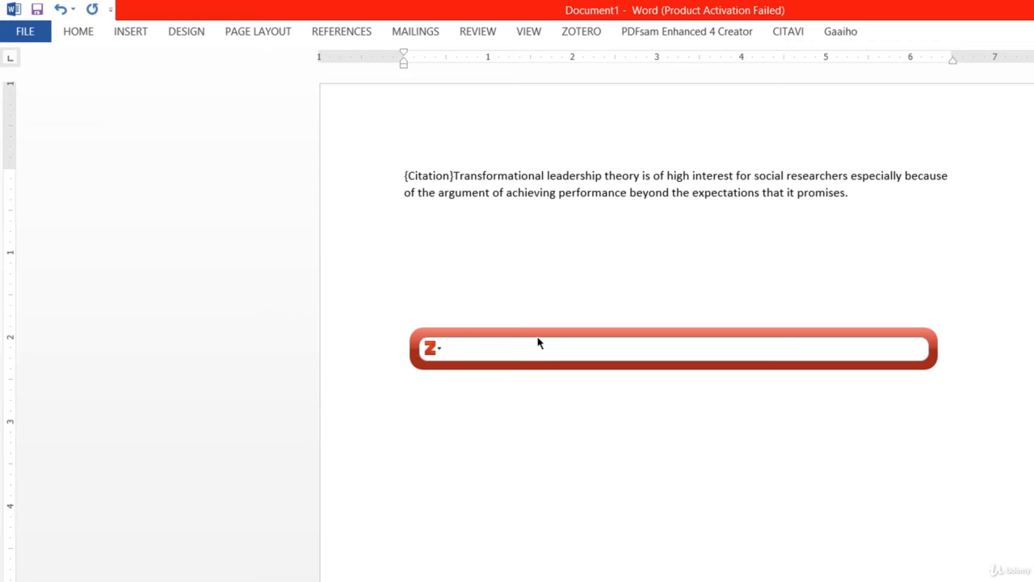
text(Mora)
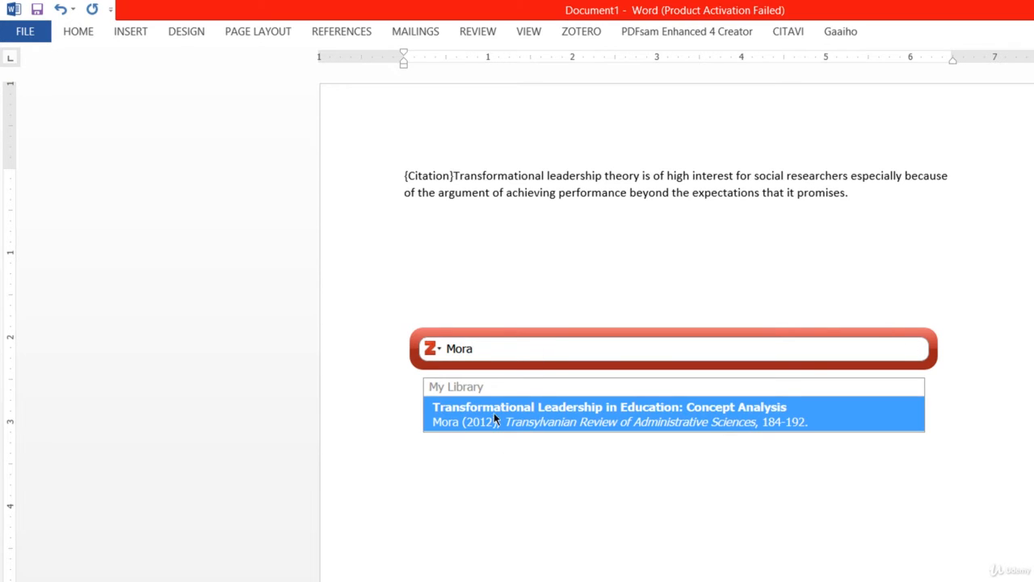
click(494, 413)
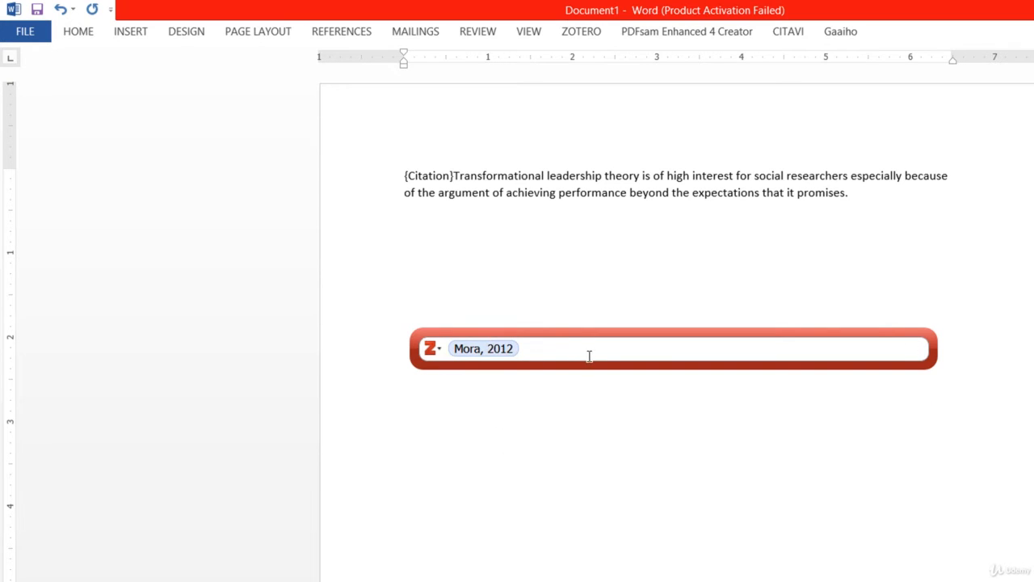
click(502, 348)
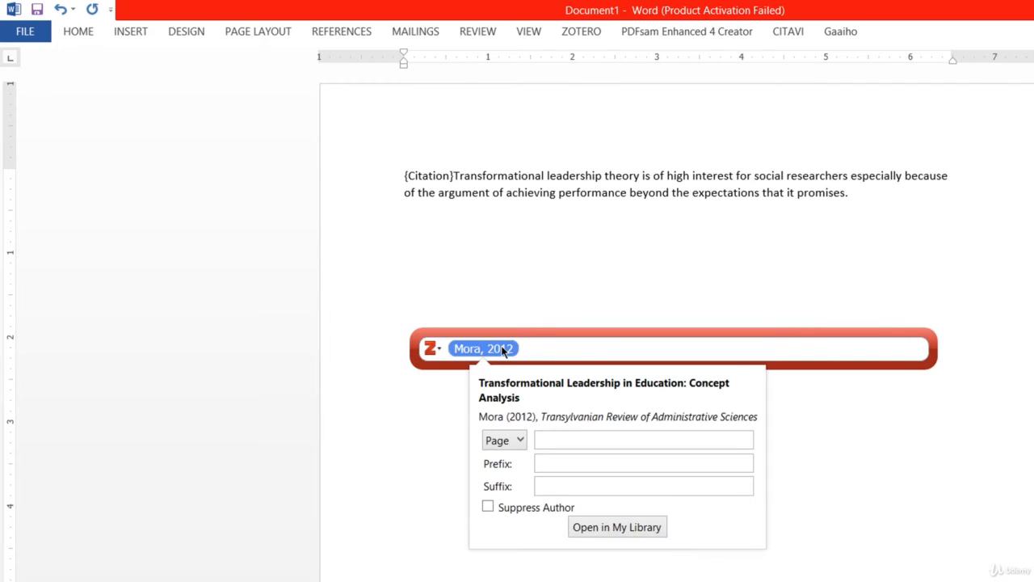
click(524, 511)
key(Return)
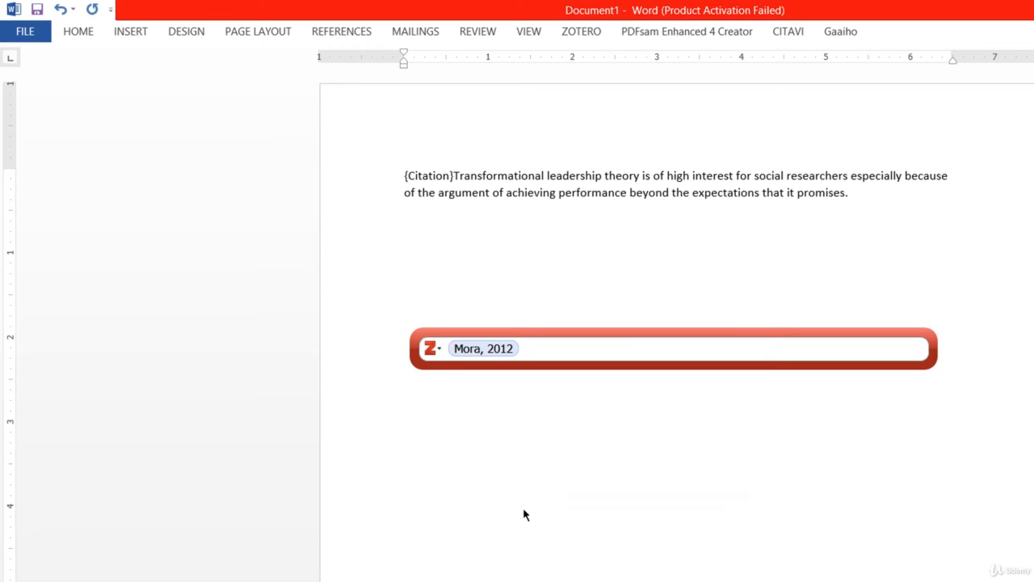
key(Return)
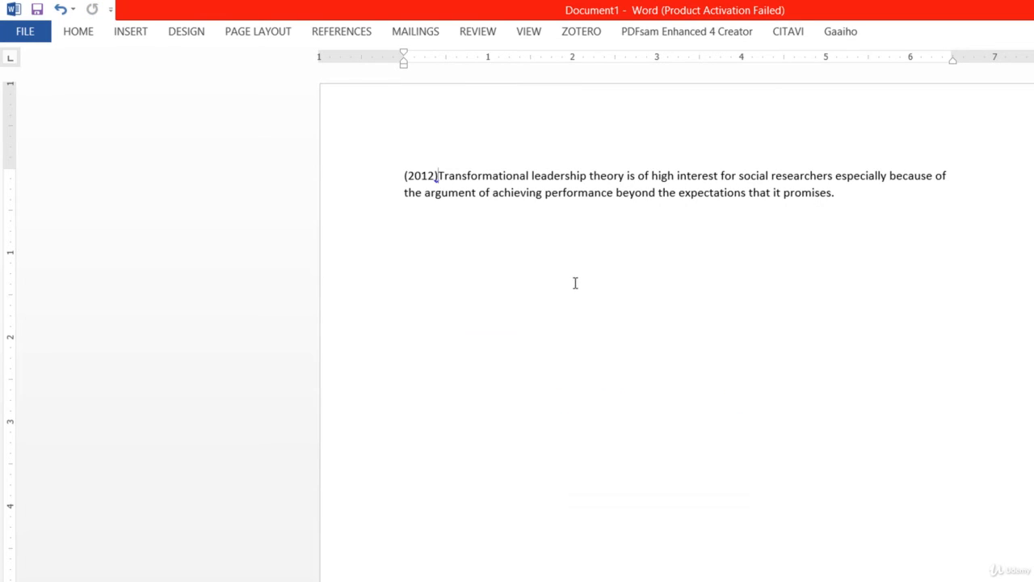
Put the cited author's surname before "(2012)" and "noted that" after it, with "transformational" in lowercase
click(404, 176)
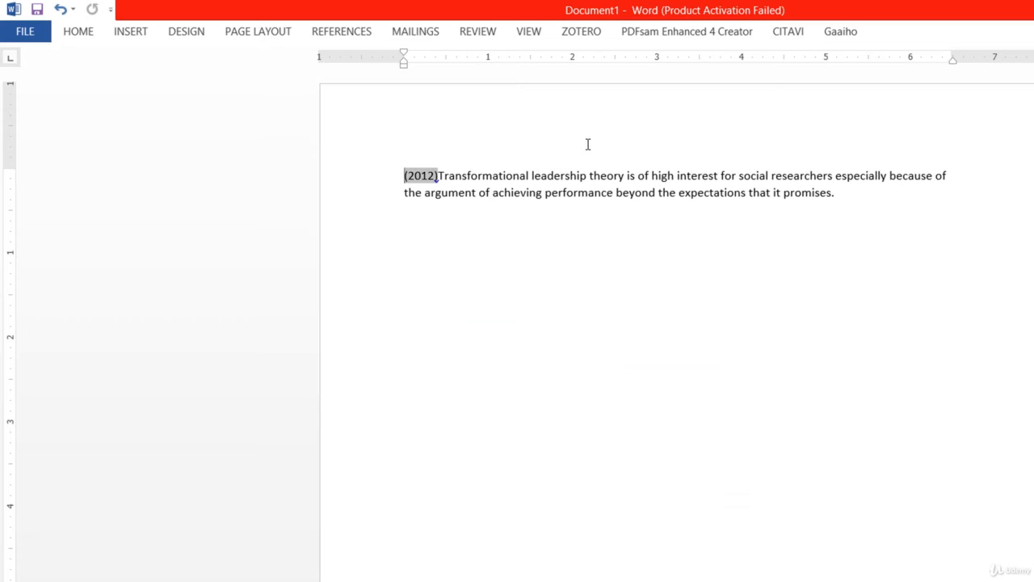
text(Mora)
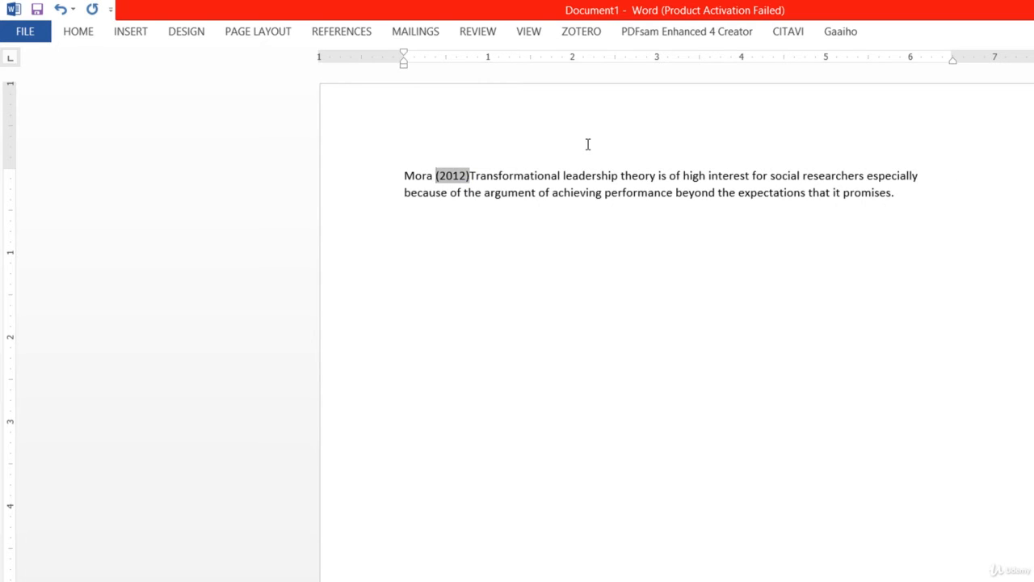
key(Right)
key(Right)
key(Right)
key(Right)
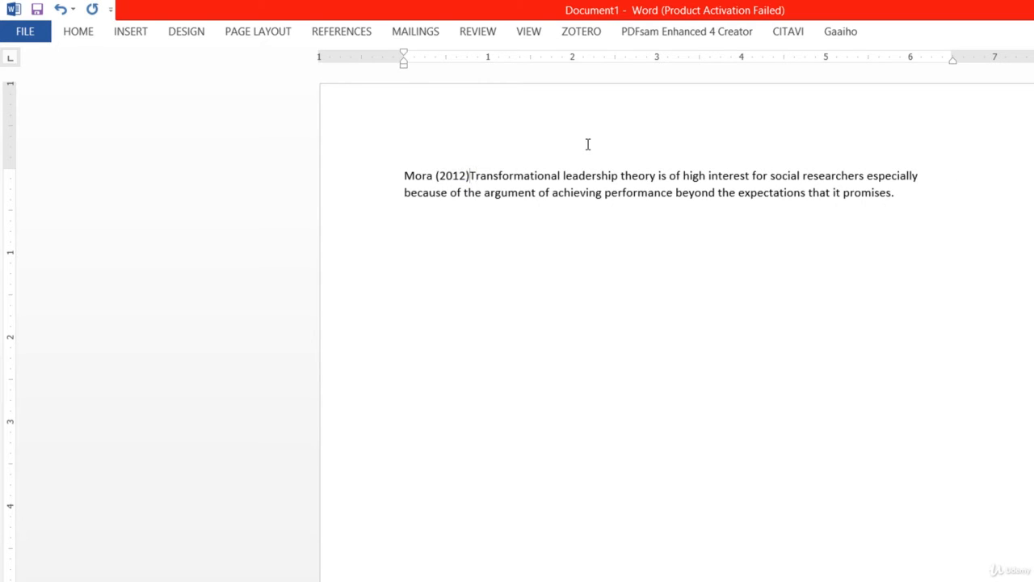
text(noted t)
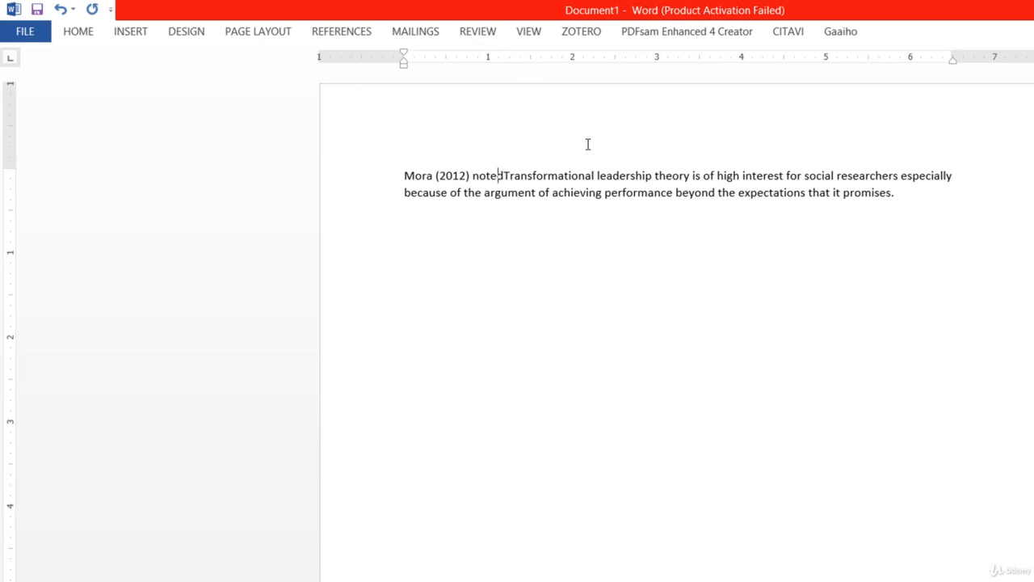
text(hat)
key(Delete)
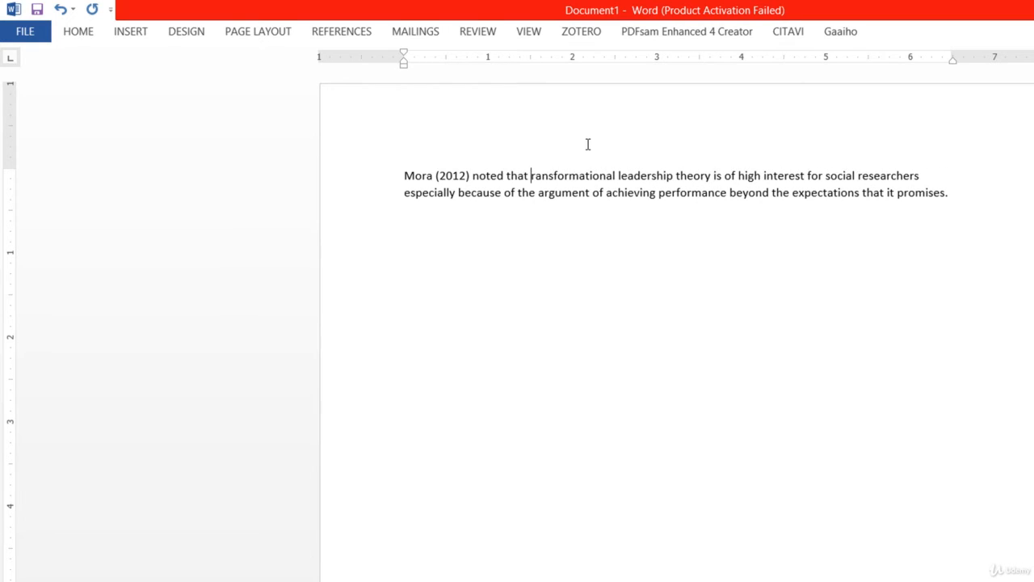
text(t)
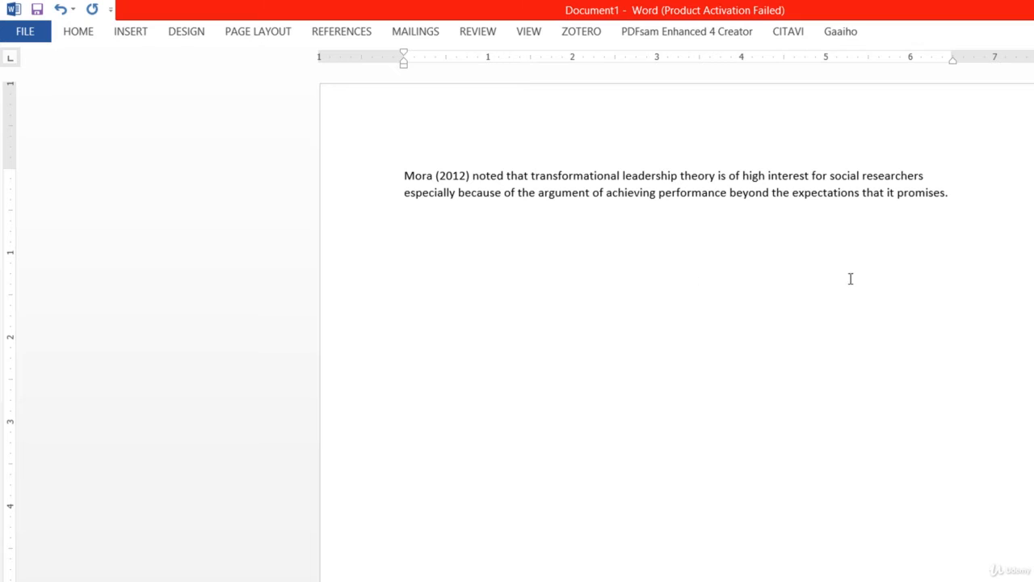
Insert a second Zotero citation of the same 2012 article before the final period, with page 2 and the author suppressed
click(947, 192)
click(589, 34)
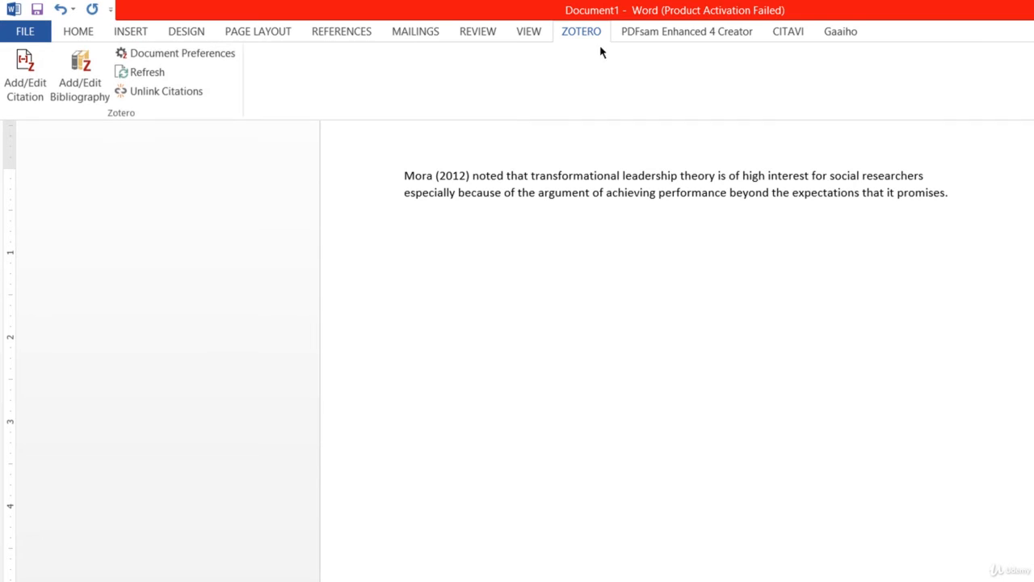
click(30, 81)
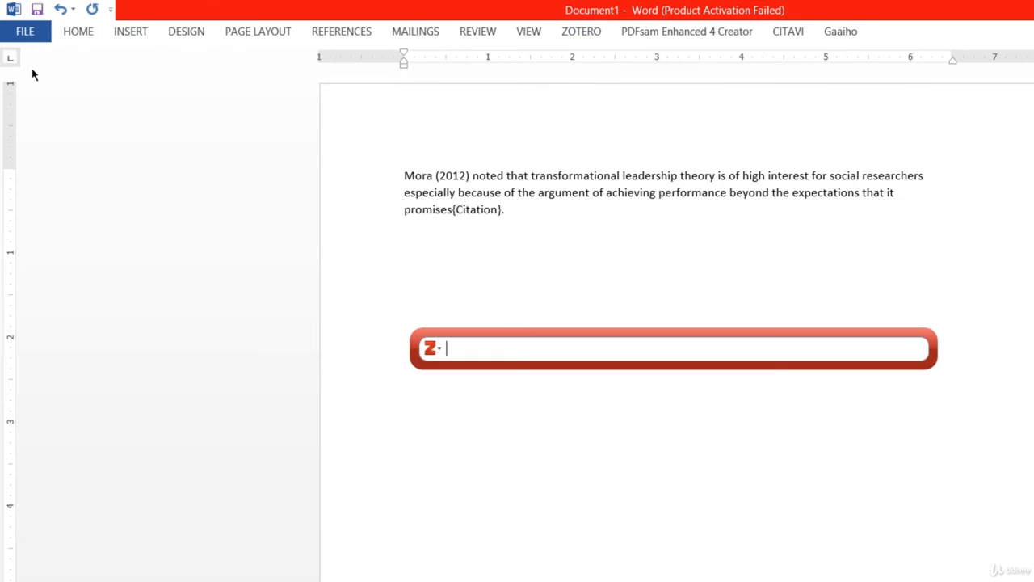
text(MOra)
key(Return)
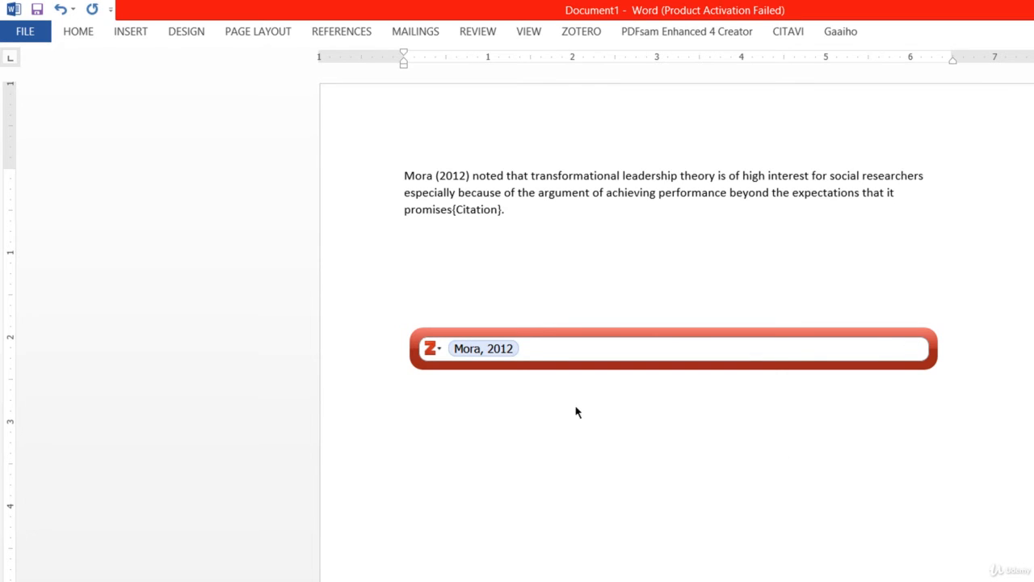
click(497, 349)
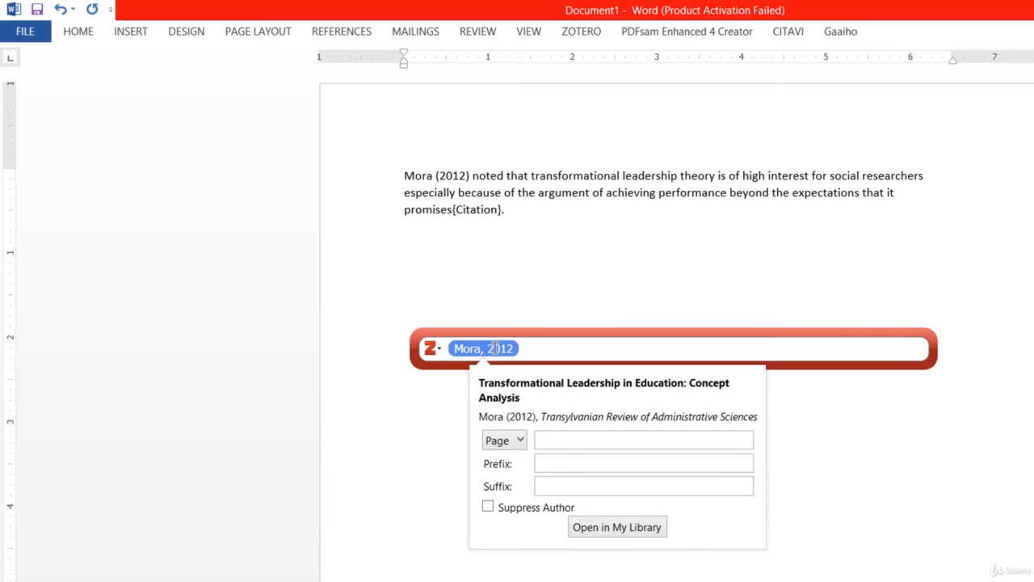
click(522, 510)
click(561, 443)
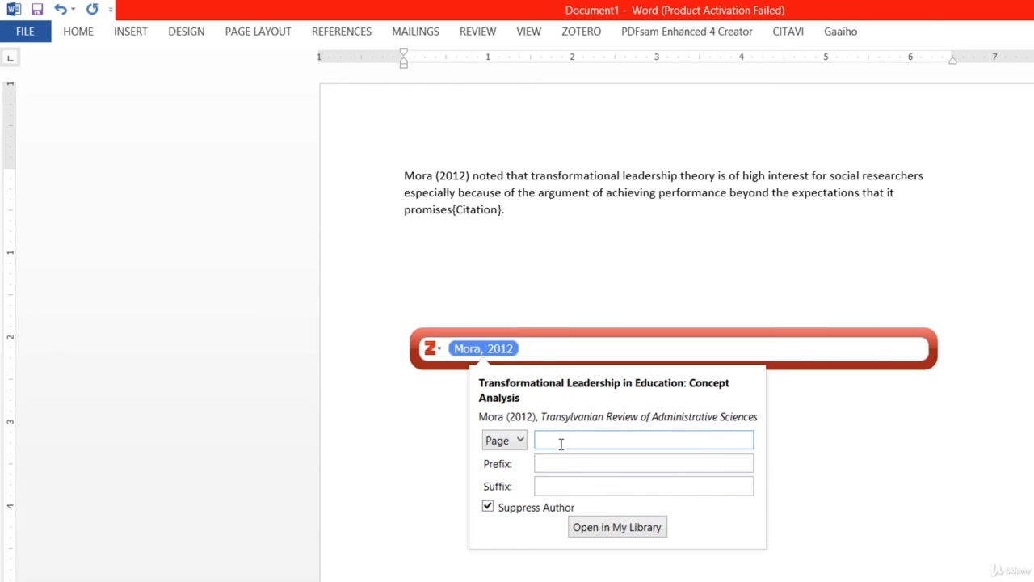
text(2)
key(Return)
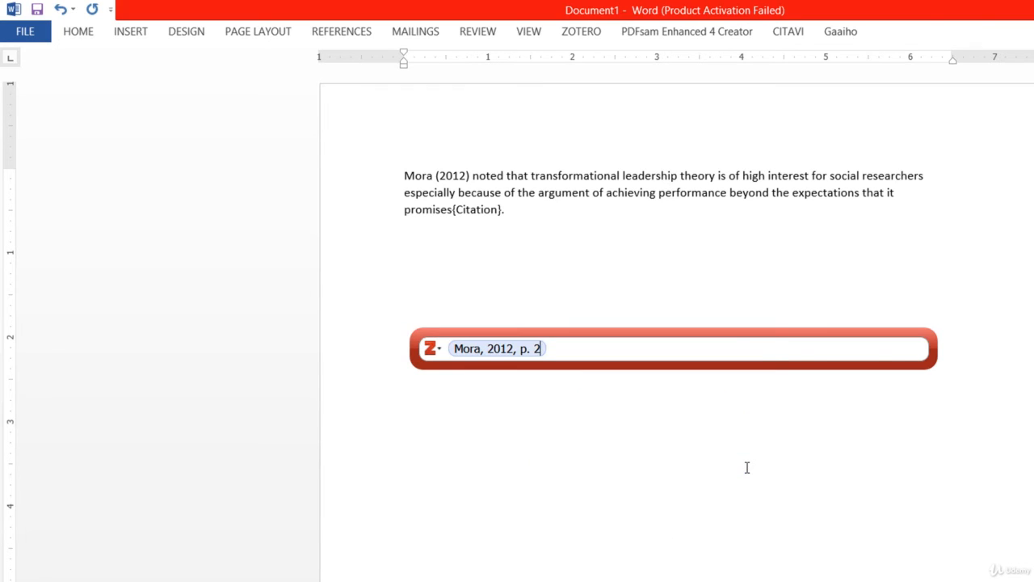
key(Return)
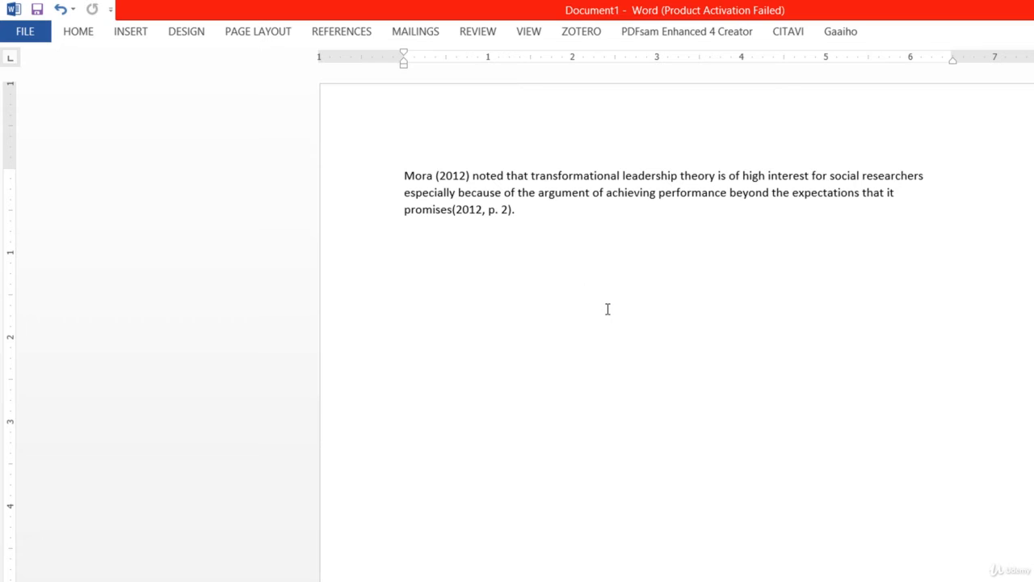
Delete the year and comma from the closing citation to leave "(p. 2)", separated from "promises" by a space
click(491, 211)
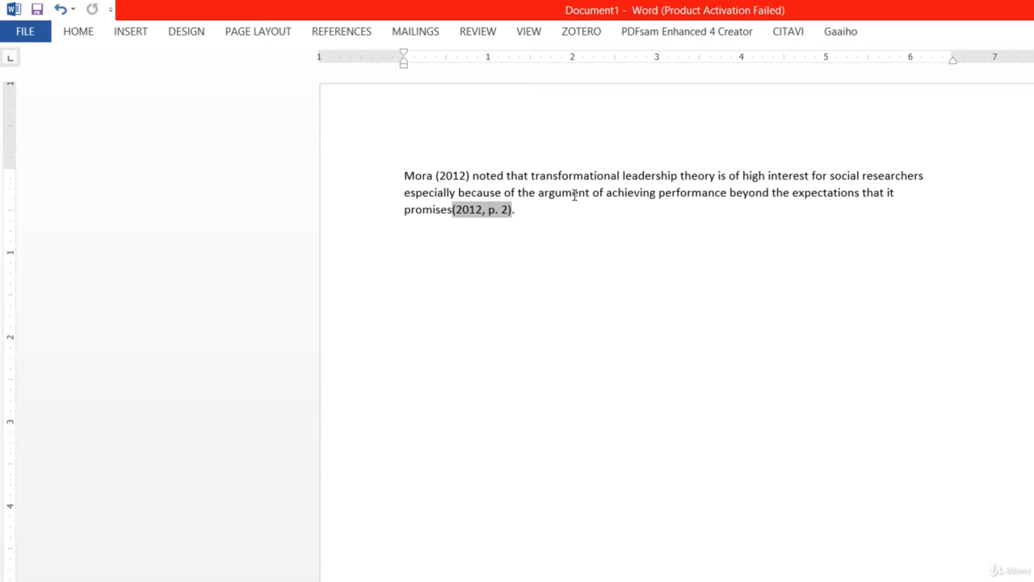
key(BackSpace)
key(BackSpace)
key(BackSpace)
key(BackSpace)
key(BackSpace)
key(BackSpace)
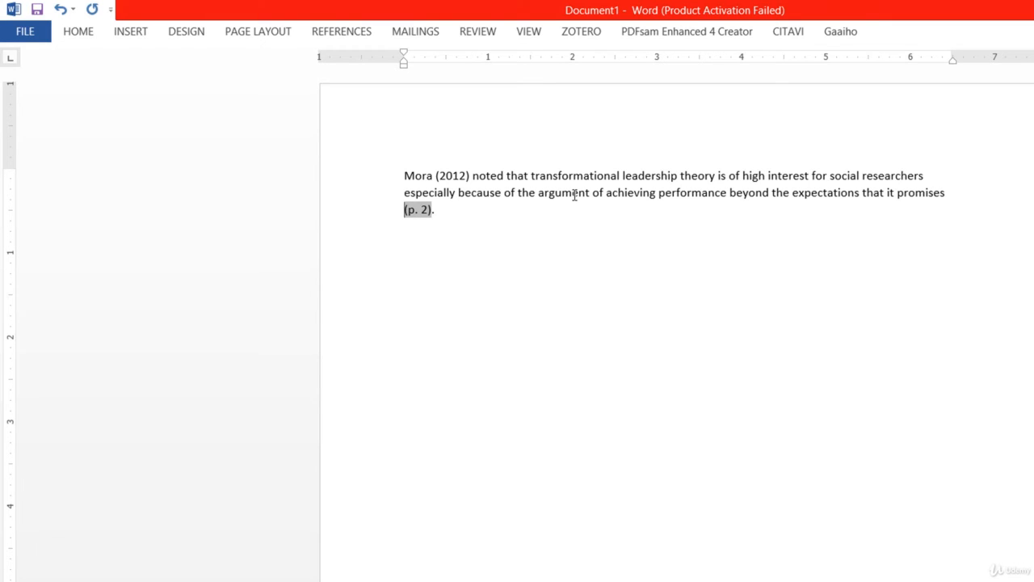
key(Up)
click(422, 211)
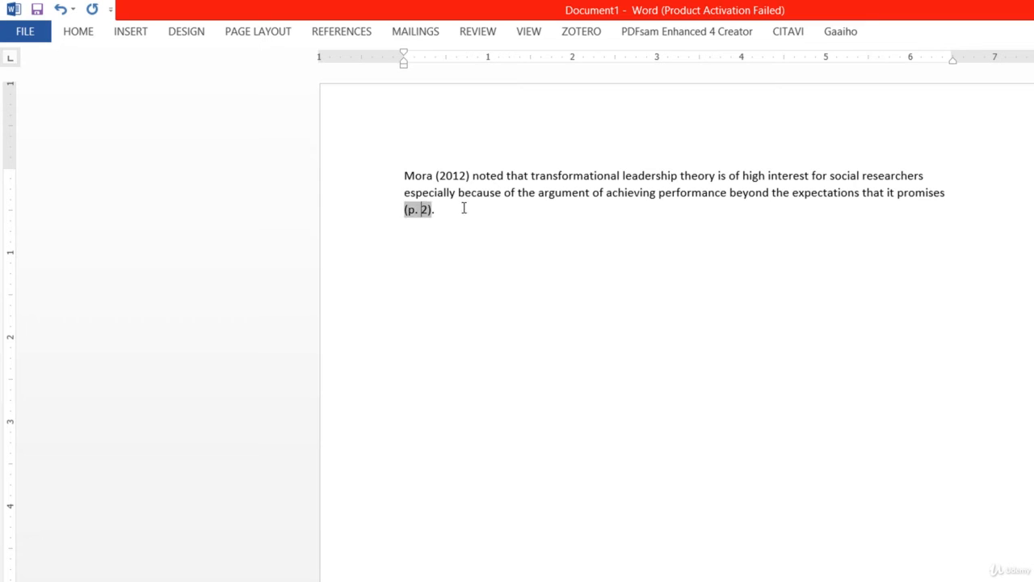
click(579, 33)
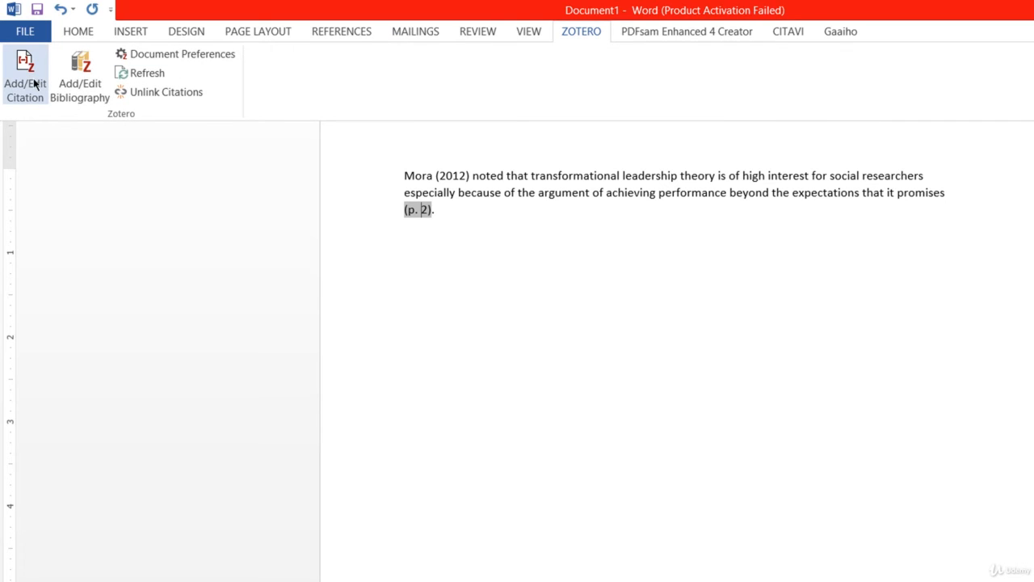
click(34, 84)
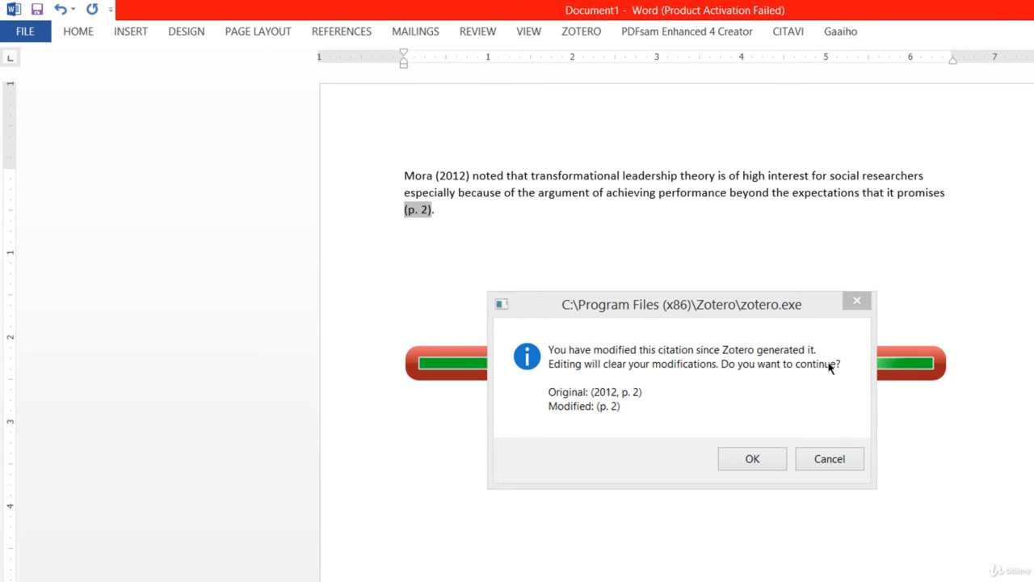
click(834, 464)
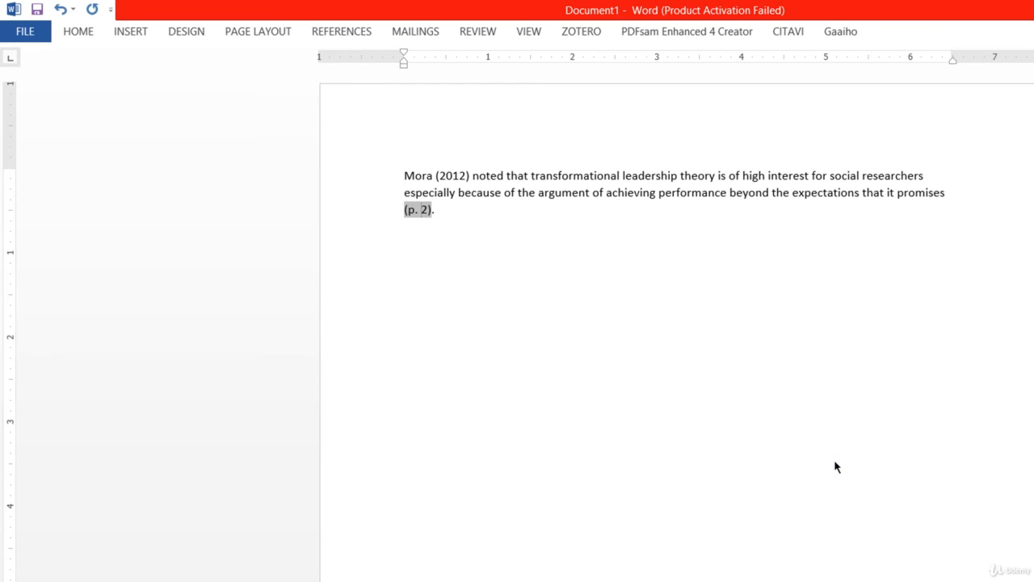
Delete the closing "(p. 2)" citation so that the sentence ends with "promises" followed by a period
click(437, 211)
key(BackSpace)
key(BackSpace)
key(BackSpace)
key(BackSpace)
text(.)
Start a Zotero citation before the final period and select "Transformational Leadership in Education: Concept Analysis" by searching the author's surname in classic view
click(945, 194)
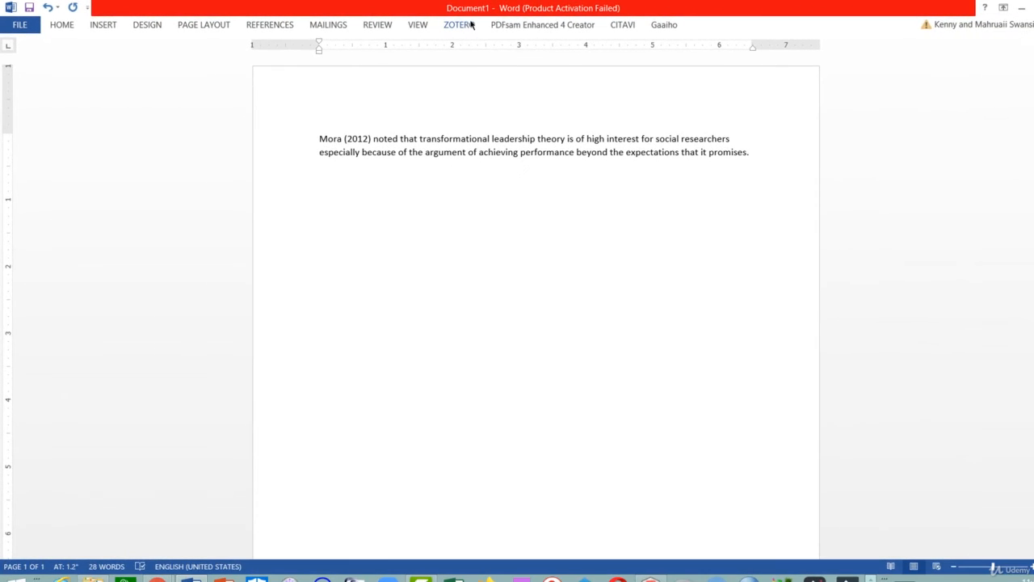
click(472, 25)
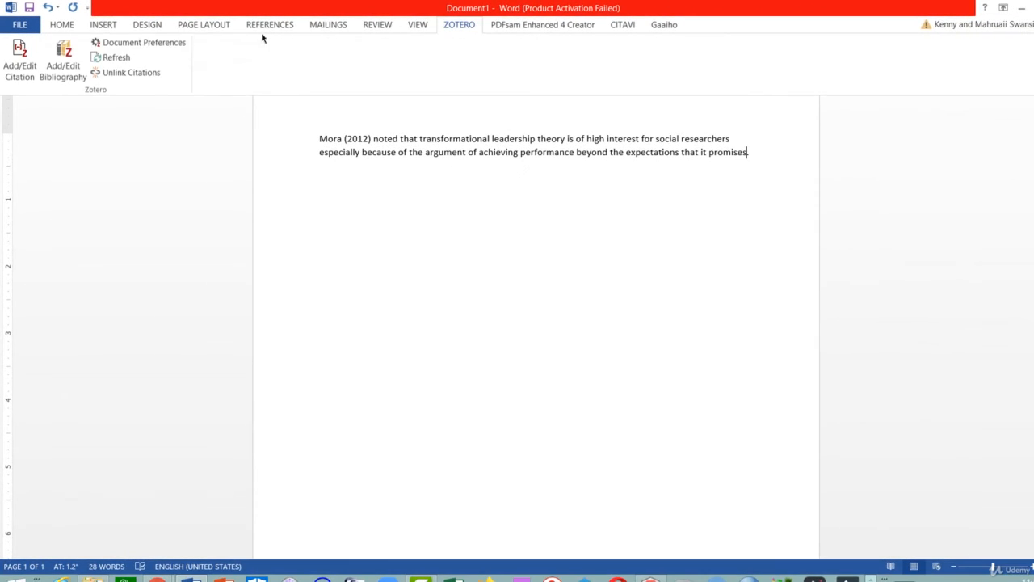
click(22, 55)
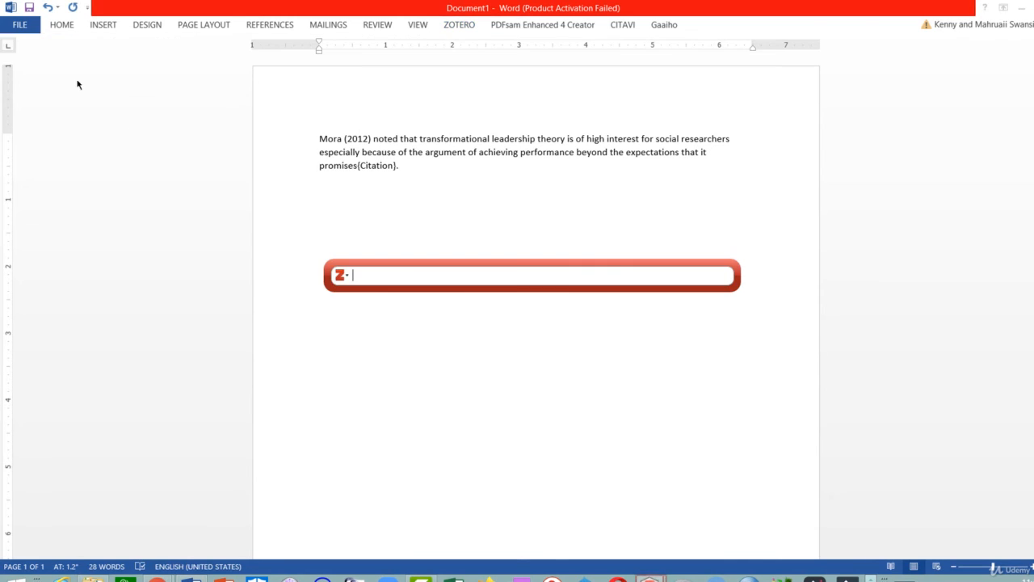
click(340, 275)
click(376, 306)
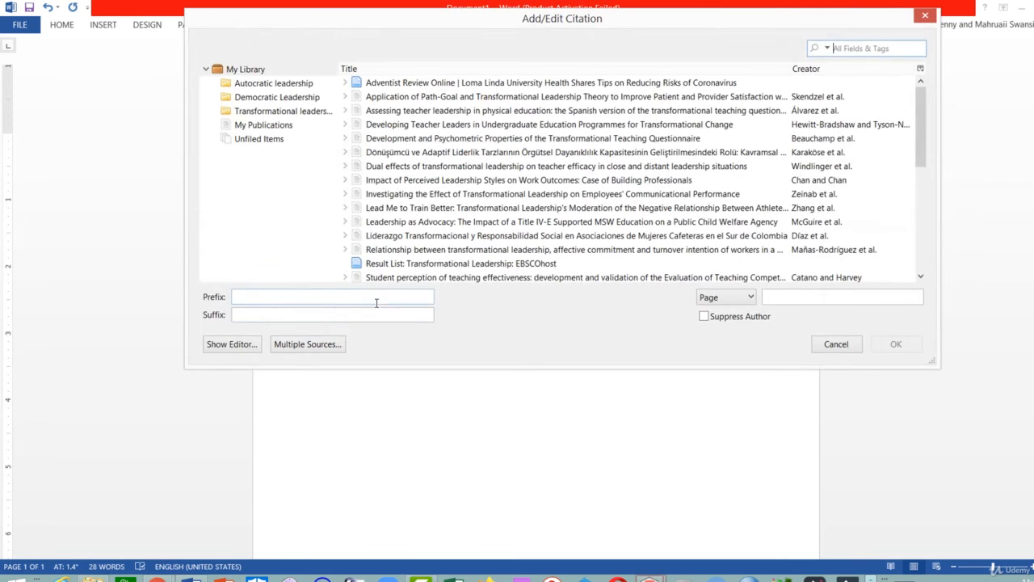
click(863, 49)
text(Mora)
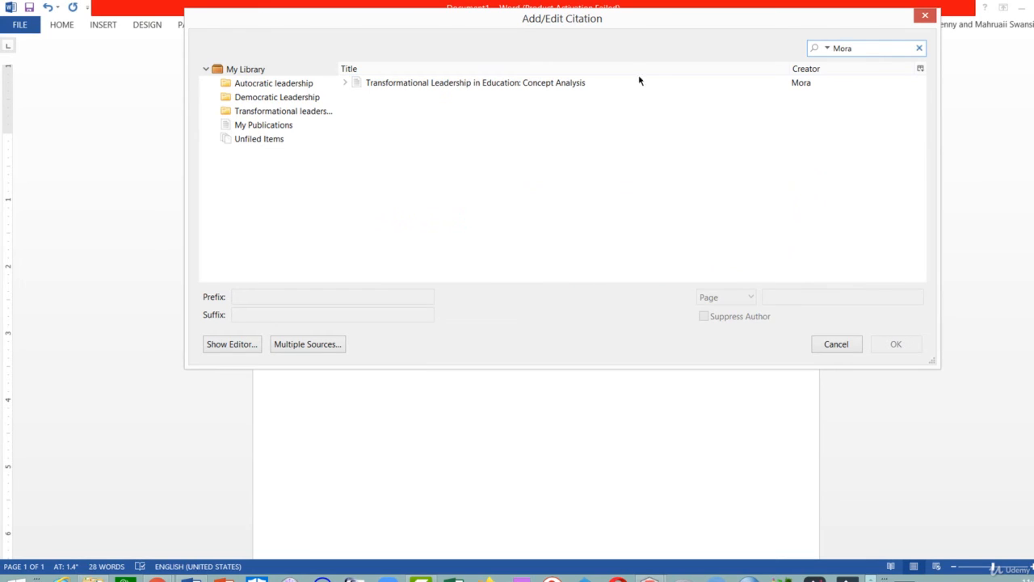
click(472, 87)
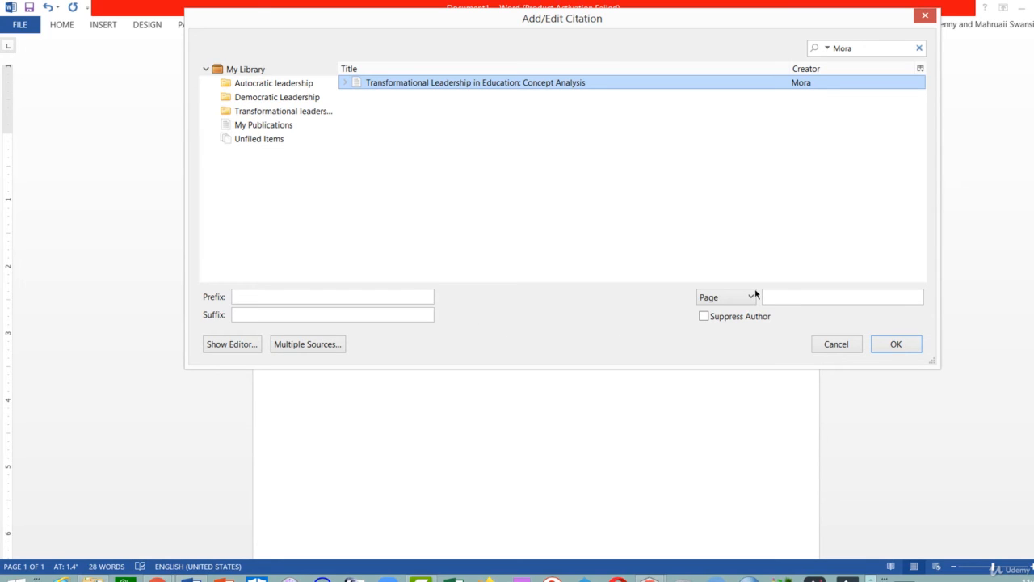
Set the citation's page to 2, show the citation editor and suppress the author
click(778, 297)
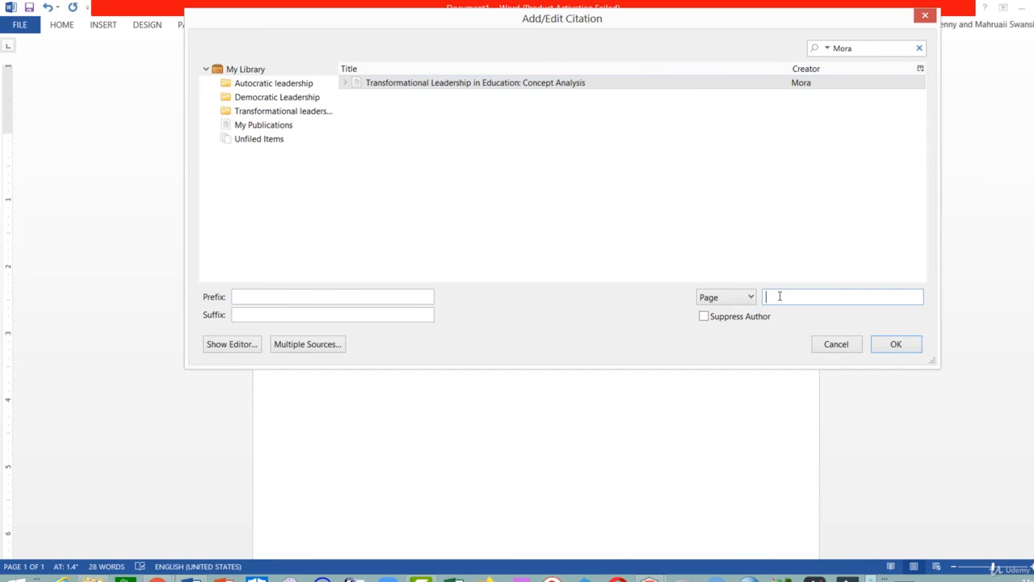
text(2)
click(241, 345)
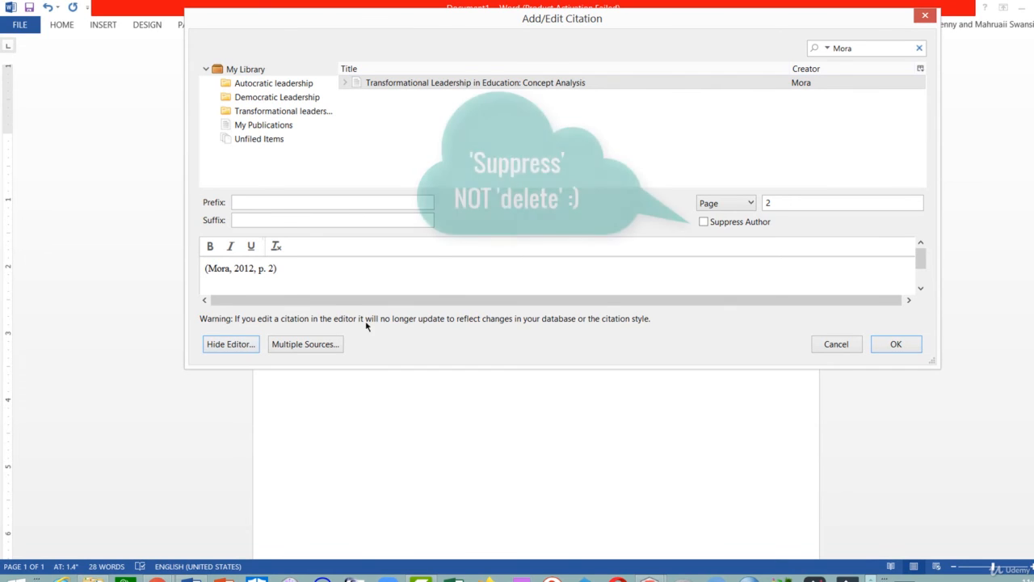
click(704, 222)
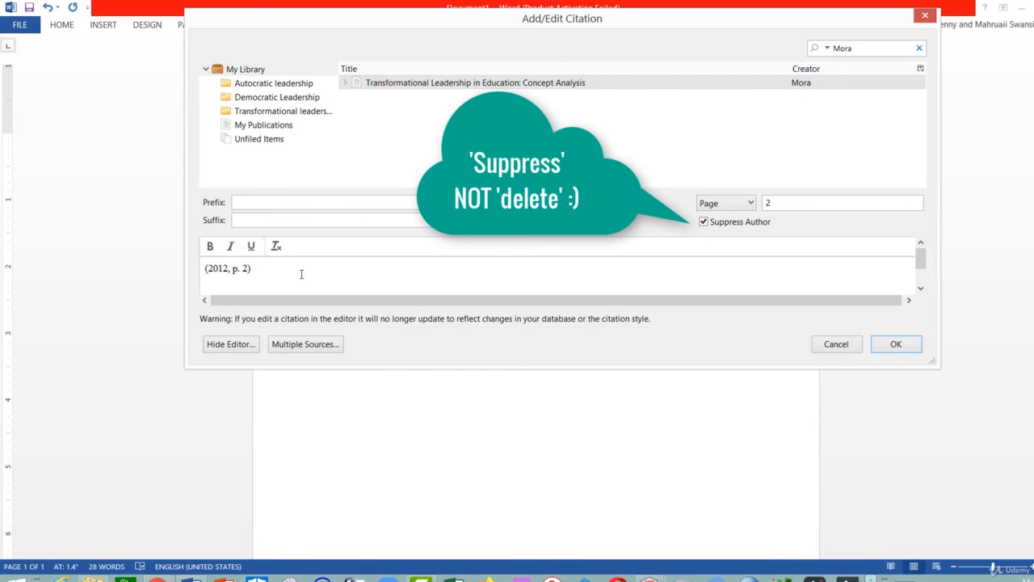
Remove the year and comma in the citation editor to leave "(p. 2)", and insert the citation
click(230, 269)
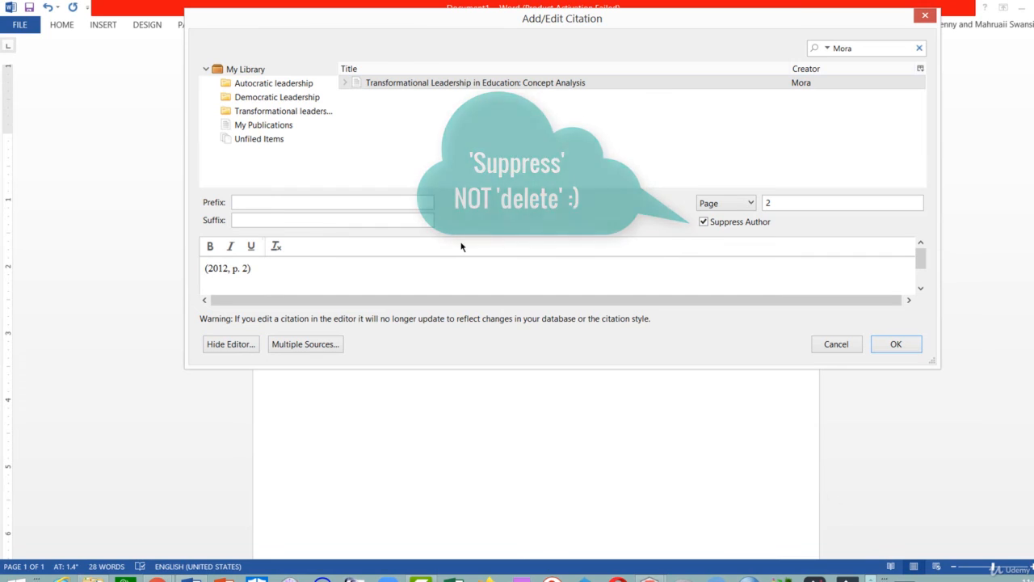
key(BackSpace)
key(BackSpace)
key(BackSpace)
key(BackSpace)
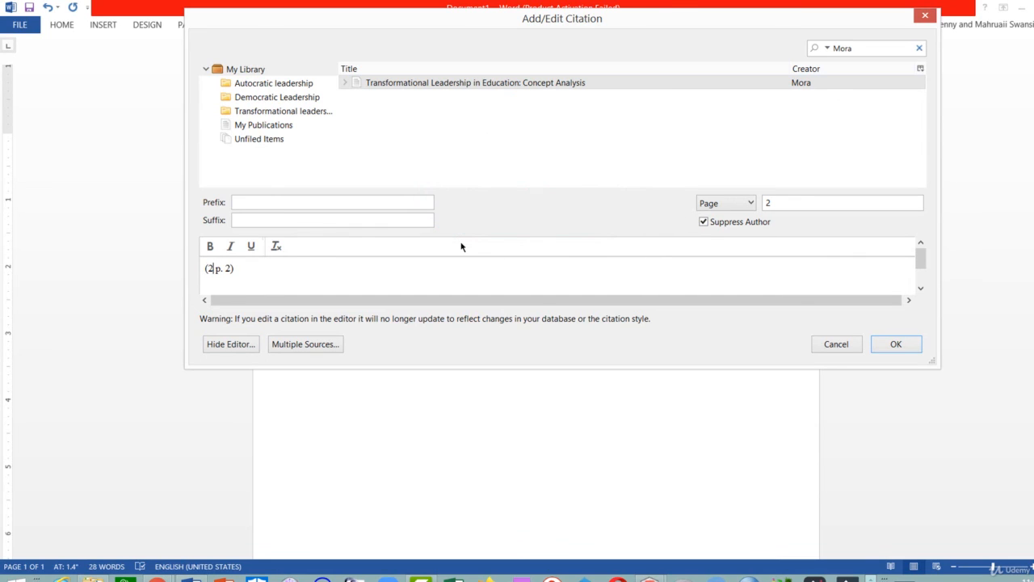
key(BackSpace)
click(897, 344)
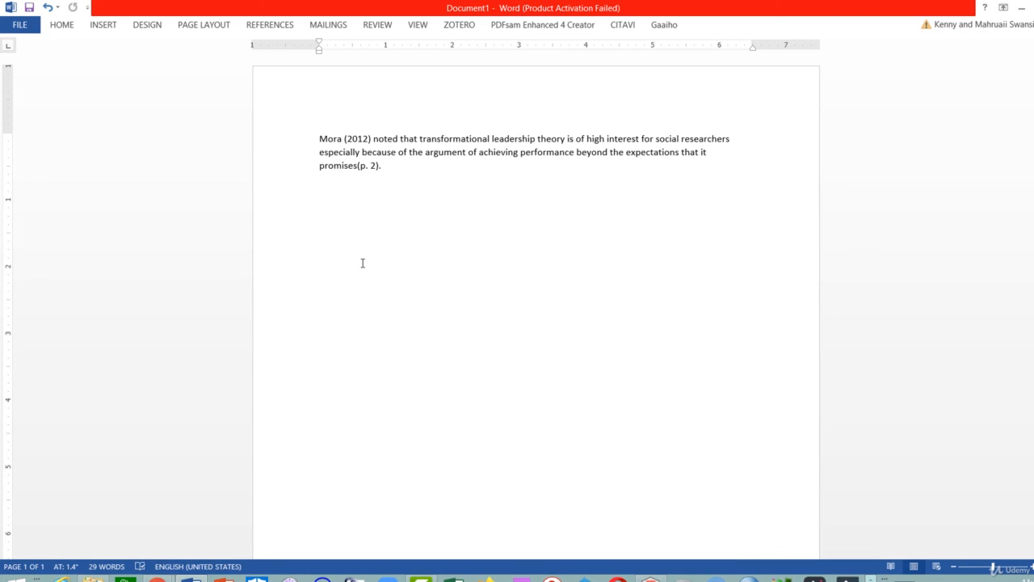
Reopen the closing citation in Zotero's classic view, change its page to 3 and regenerate the citation
click(372, 167)
click(457, 25)
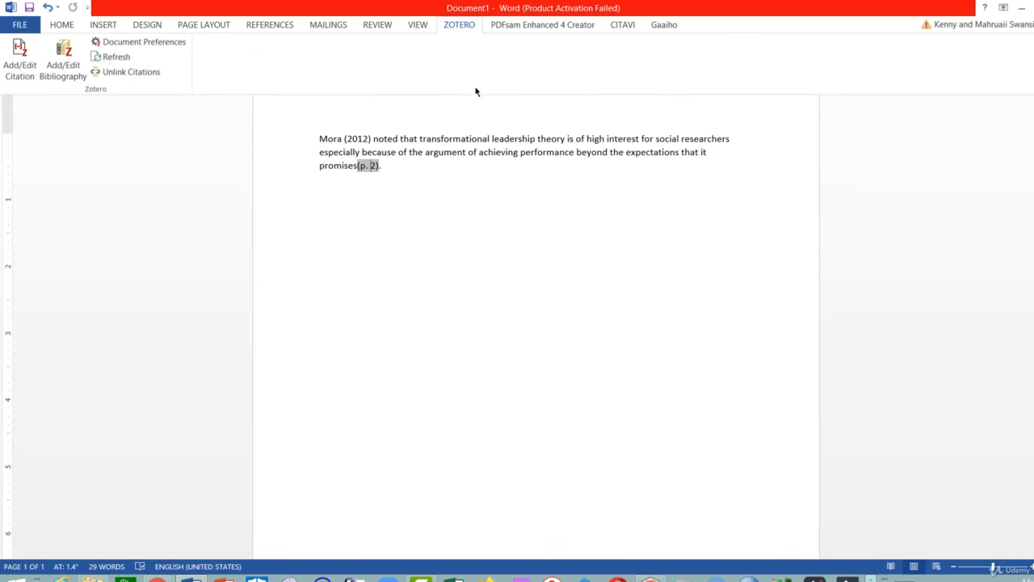
click(20, 58)
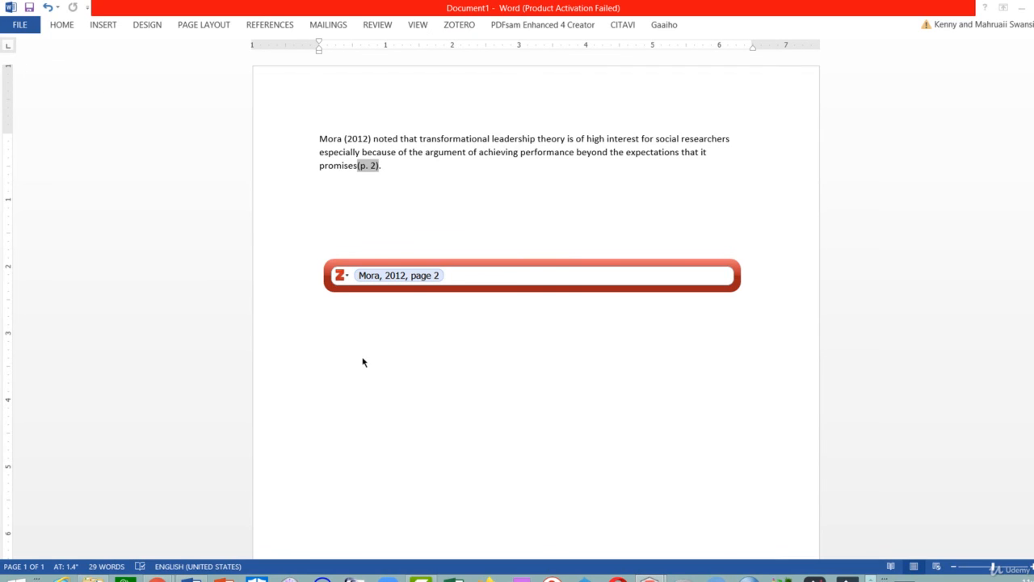
click(348, 278)
click(372, 305)
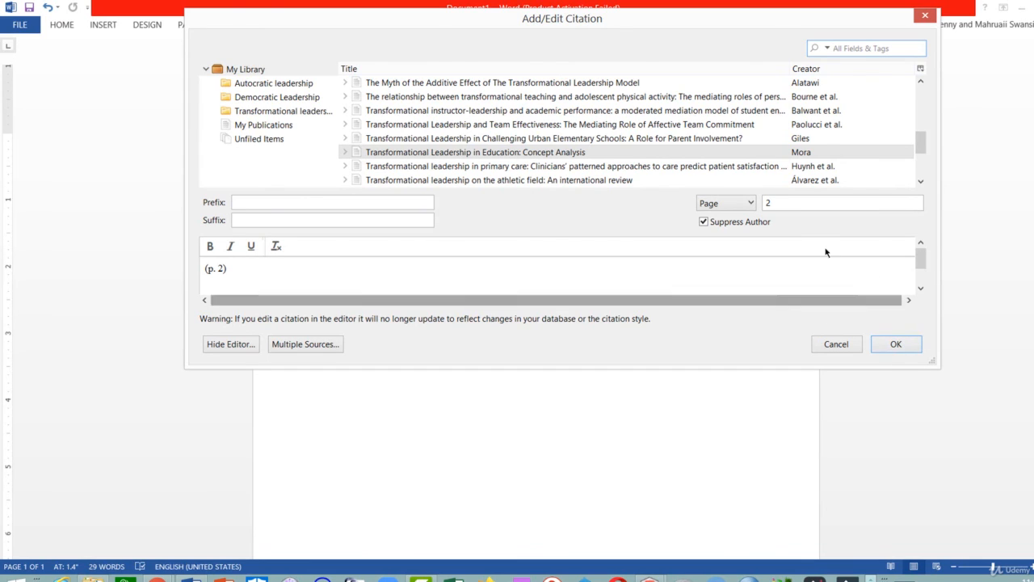
click(774, 203)
key(BackSpace)
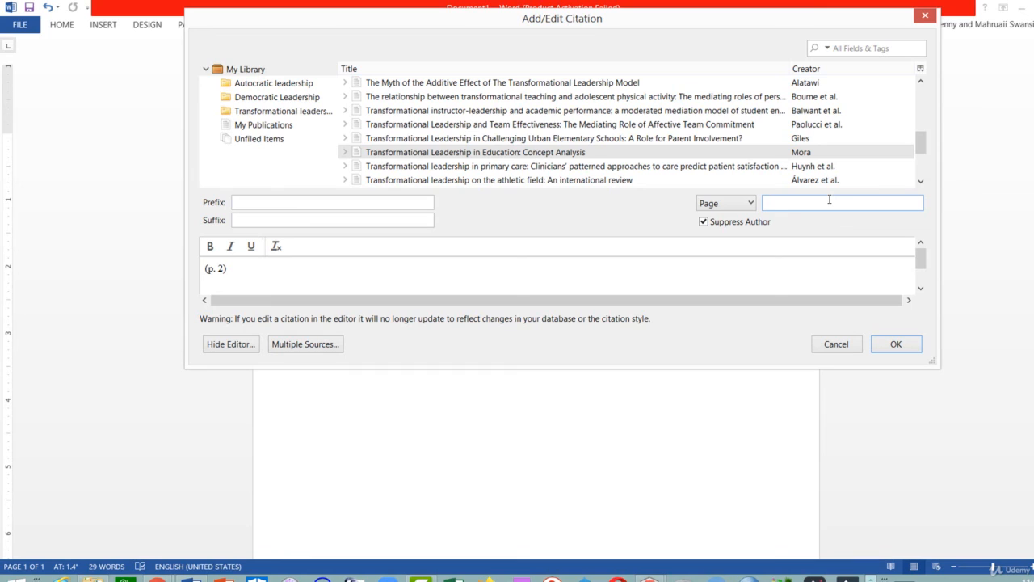
text(3)
click(893, 345)
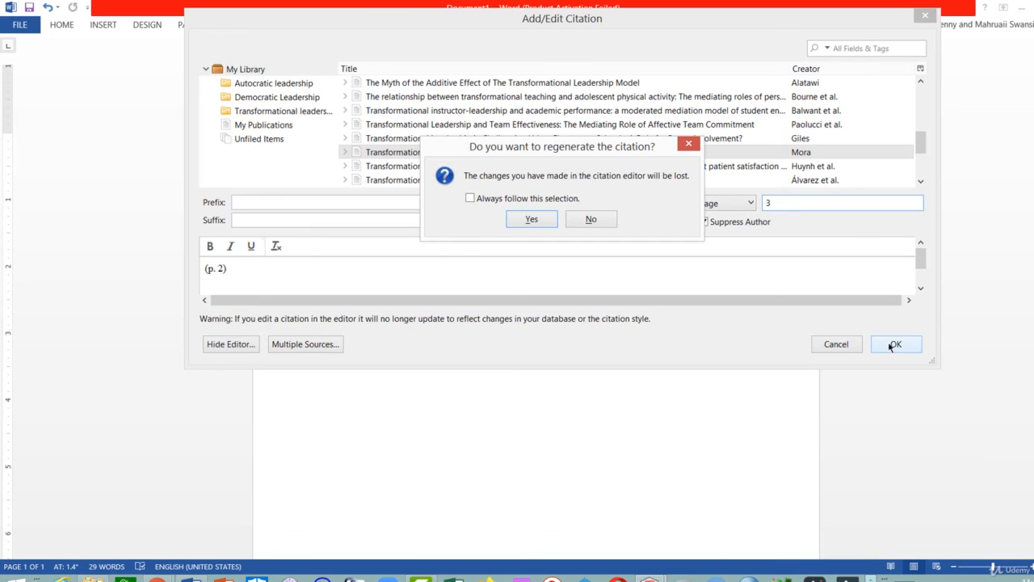
click(535, 219)
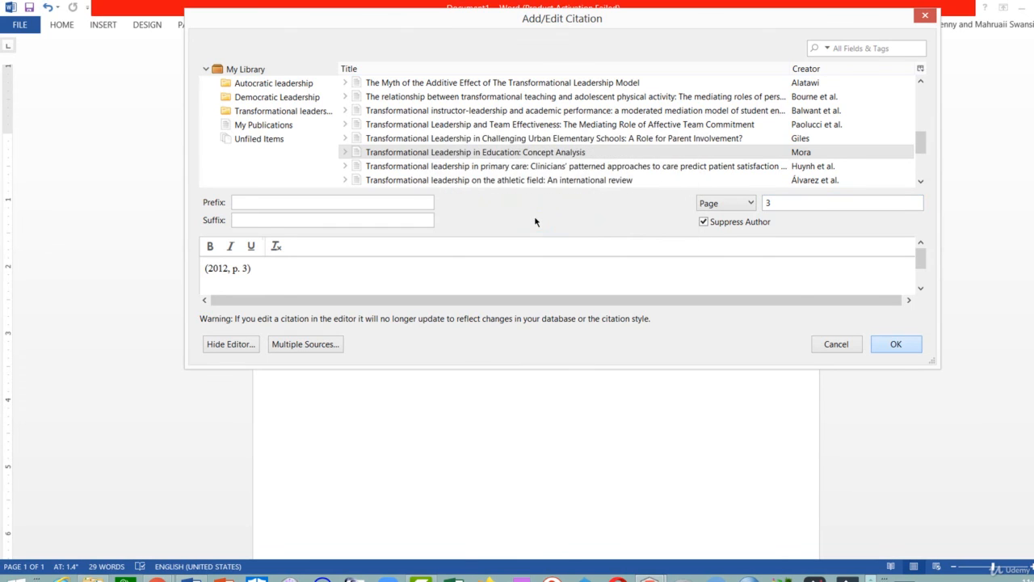
Strip the year and comma from the regenerated citation to leave "(p. 3)", and apply it to the document
click(232, 268)
key(BackSpace)
key(BackSpace)
key(BackSpace)
key(BackSpace)
key(BackSpace)
key(BackSpace)
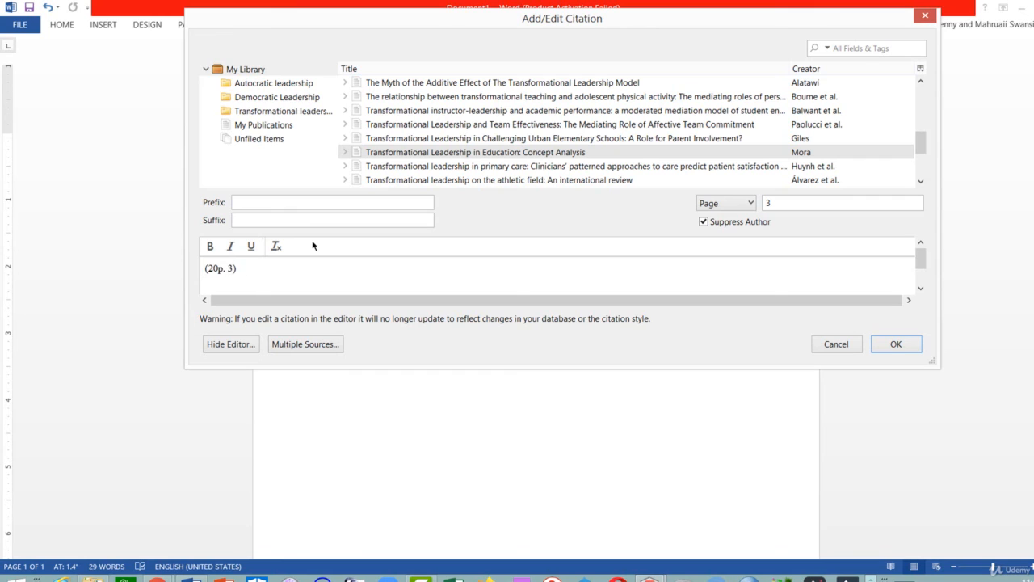
click(897, 344)
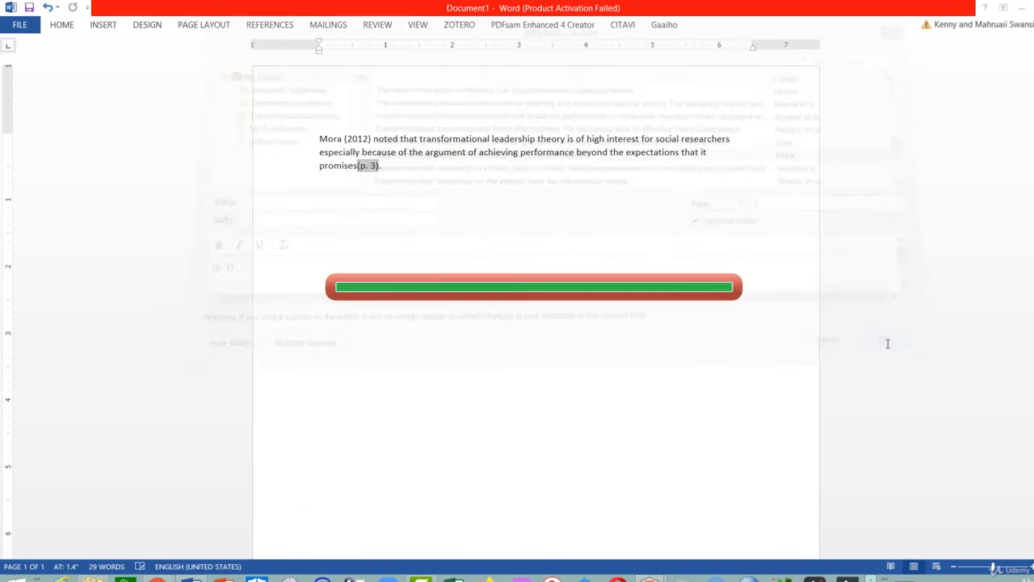
Add the heading "REFERENCE" below the paragraph and insert the Zotero bibliography under it
click(439, 152)
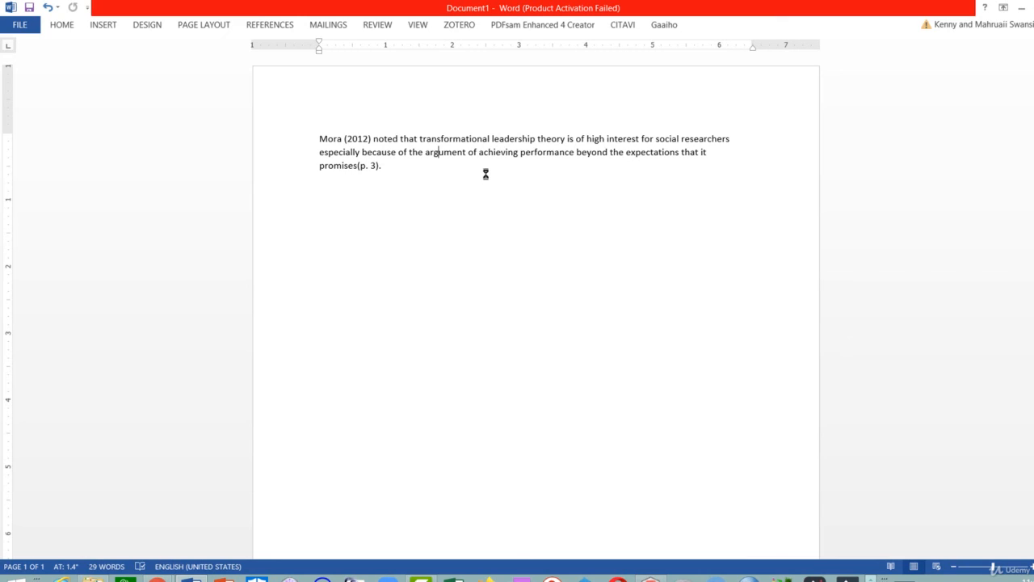
click(471, 153)
key(Return)
key(Return)
text(REFERENCE)
key(Return)
click(460, 25)
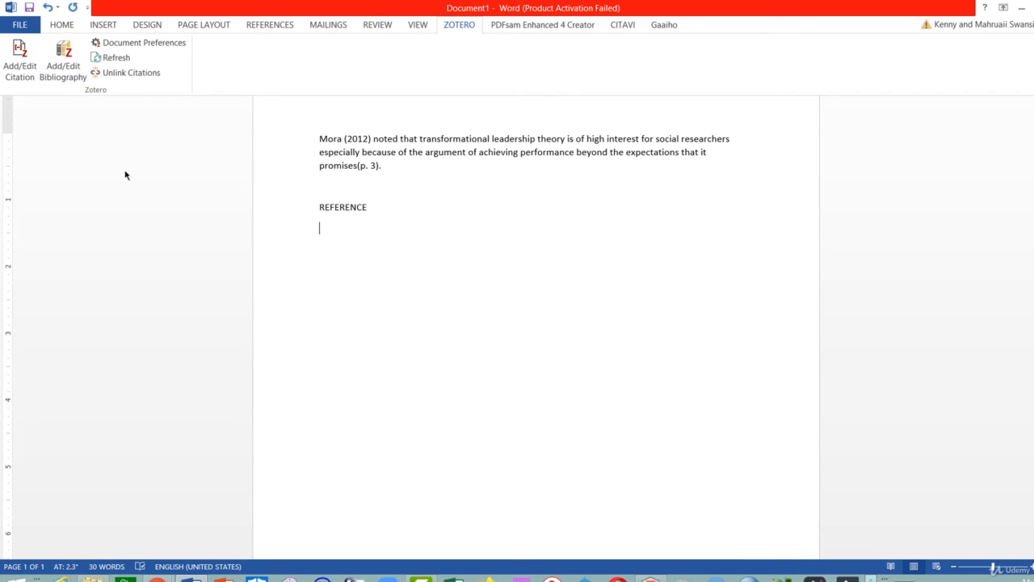
click(72, 70)
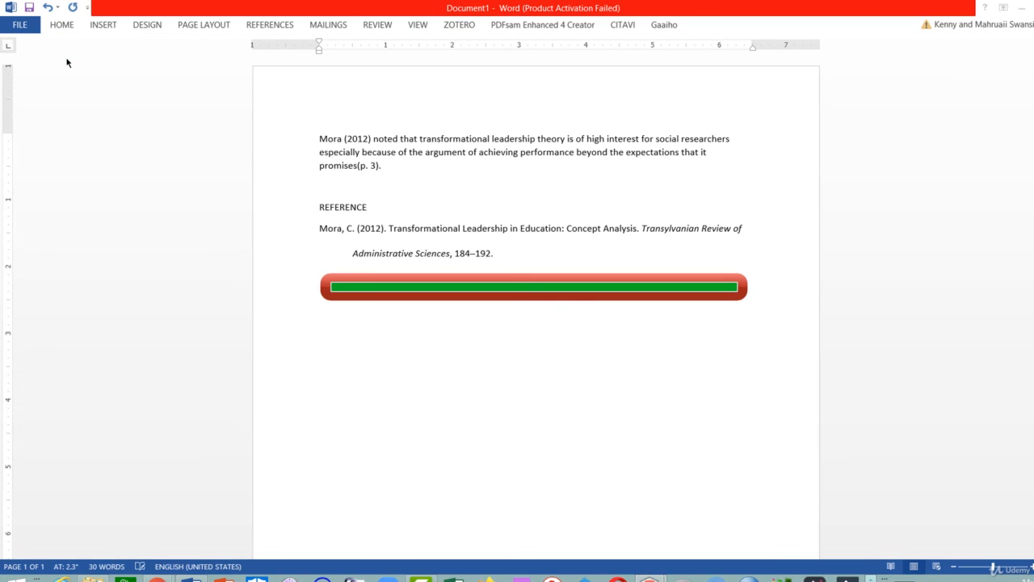